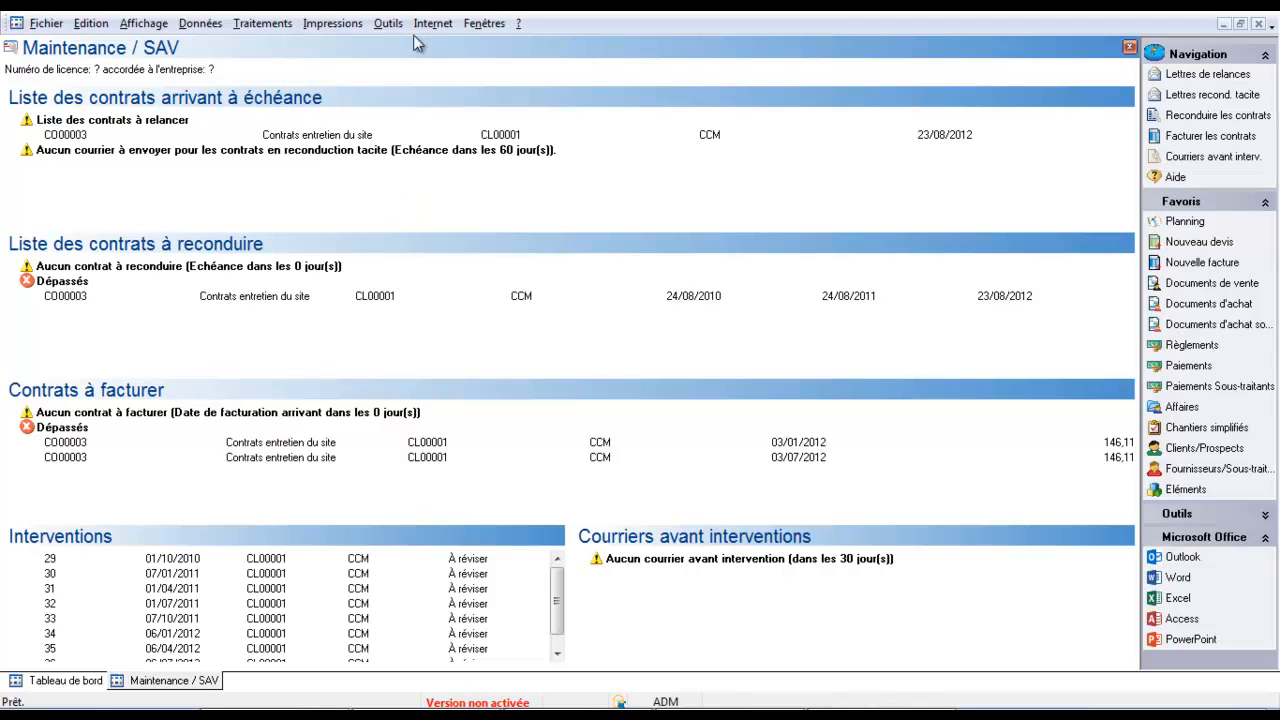
In the Maintenance / SAV options, set the alert period for tacit renewal contracts to 10 days
click(389, 23)
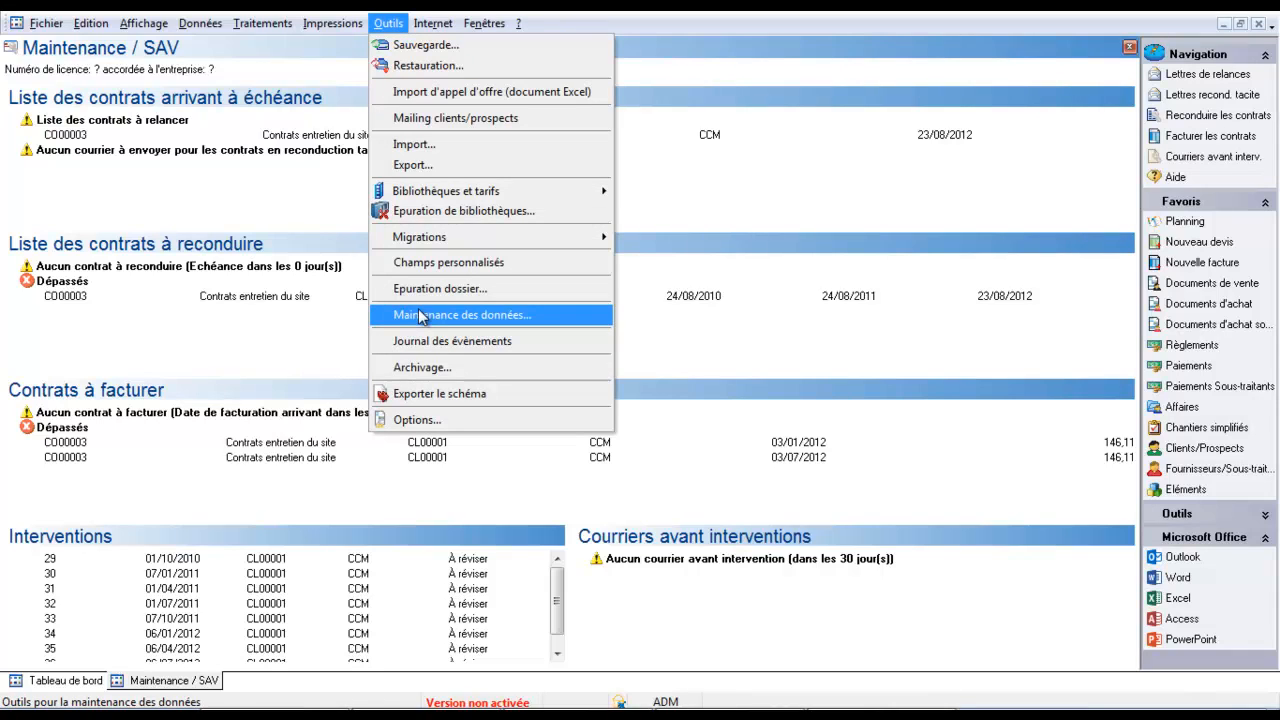
click(430, 424)
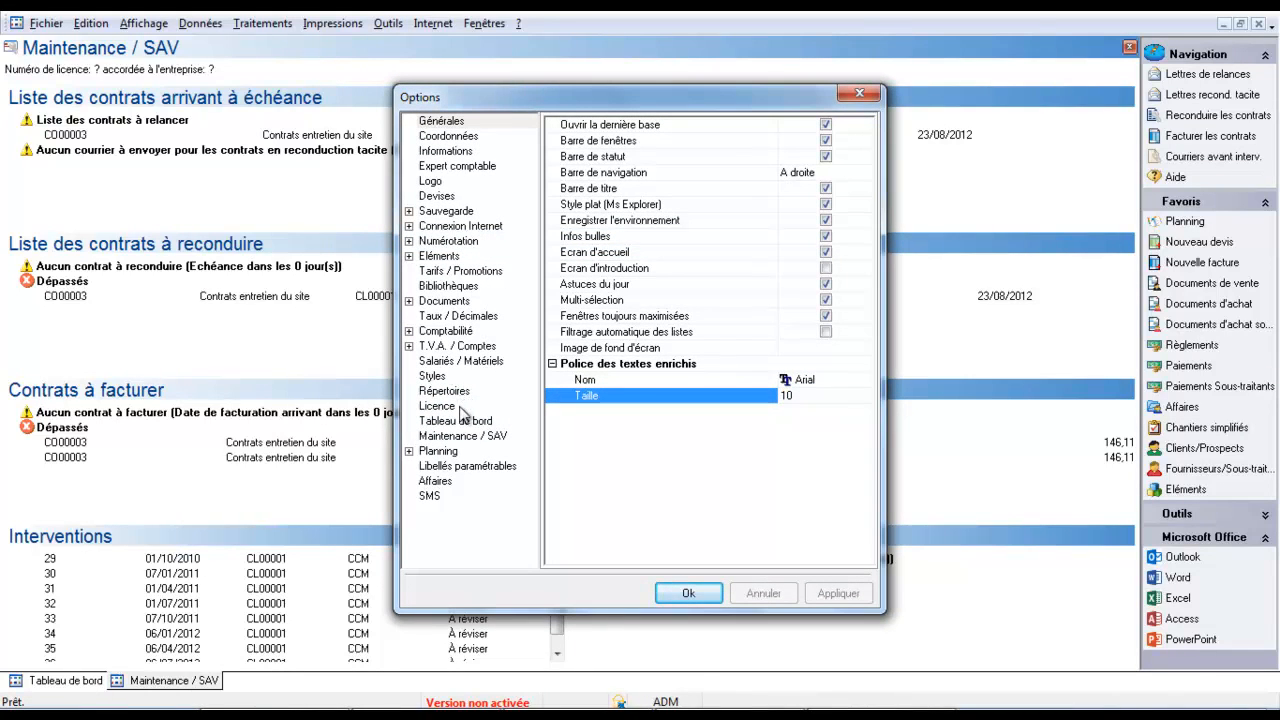
click(447, 438)
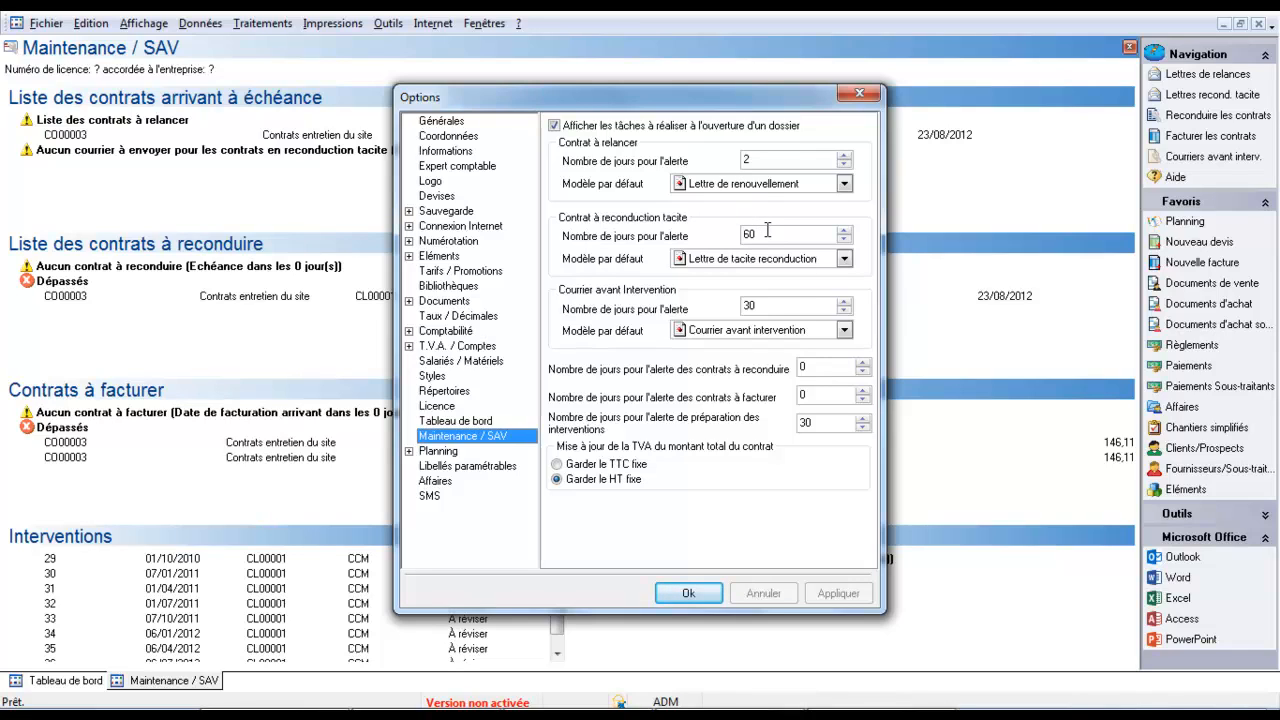
drag(767, 231, 722, 236)
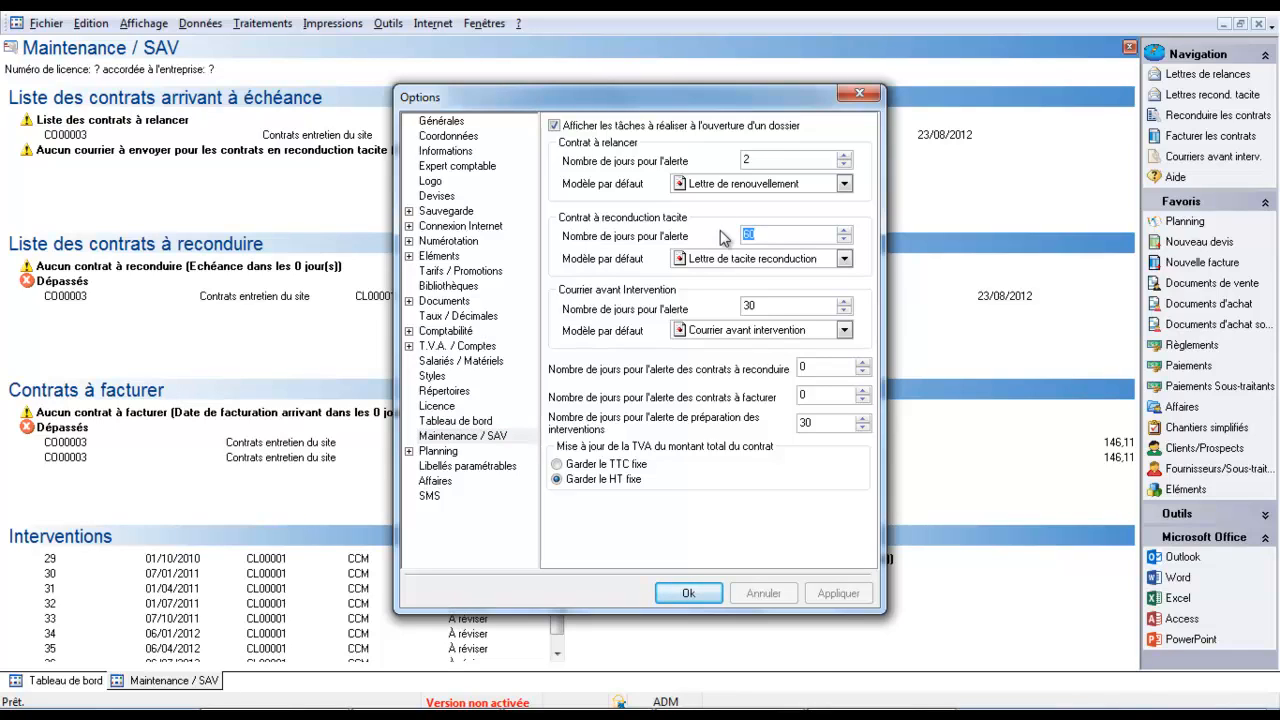
text(10)
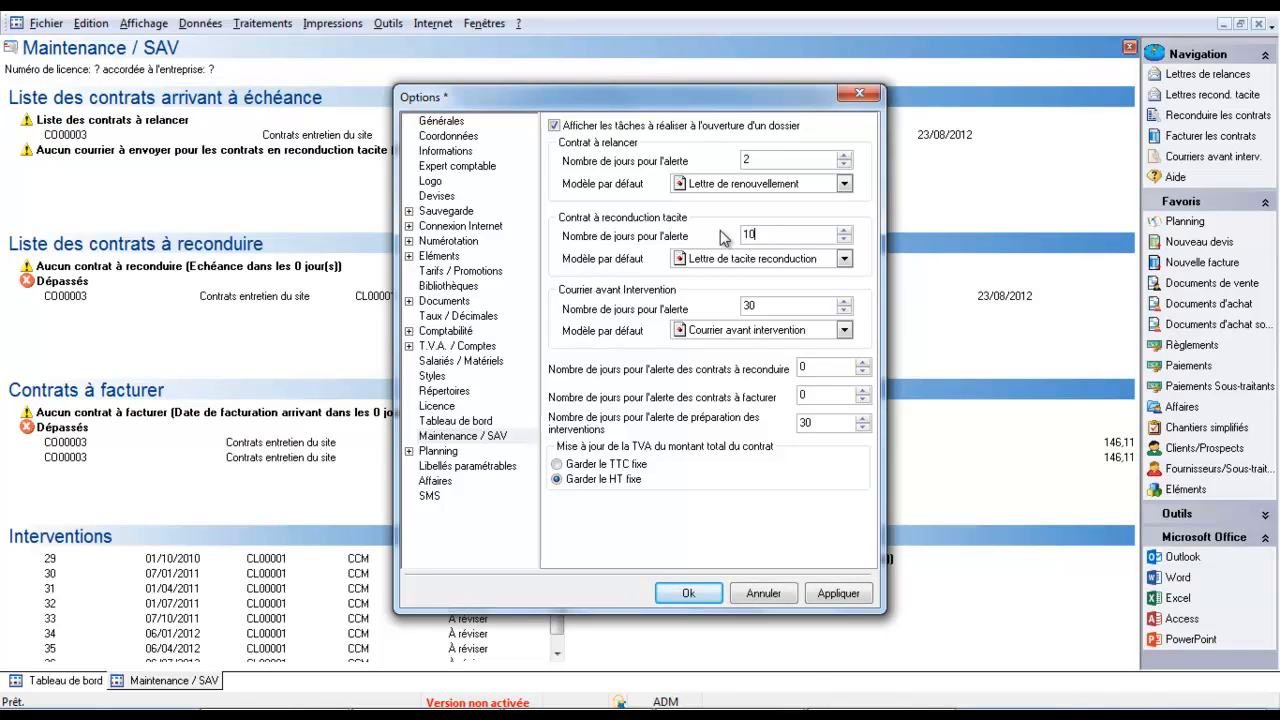
key(Tab)
Set the alert periods for contracts to invoice and contracts to renew (à reconduire) to 2 days each
drag(823, 397, 793, 401)
text(2)
click(812, 367)
key(BackSpace)
text(2)
In the planning's appointment types, rename type number 3 to "Intervention"
click(478, 368)
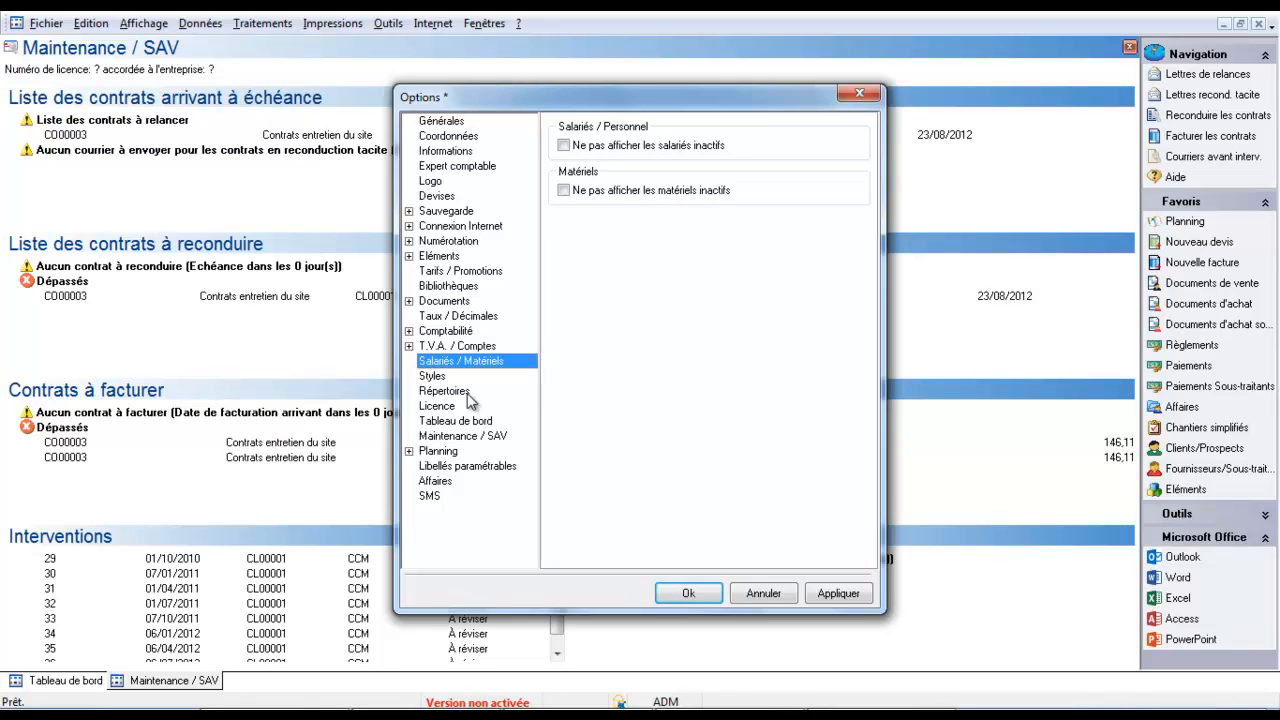
click(409, 451)
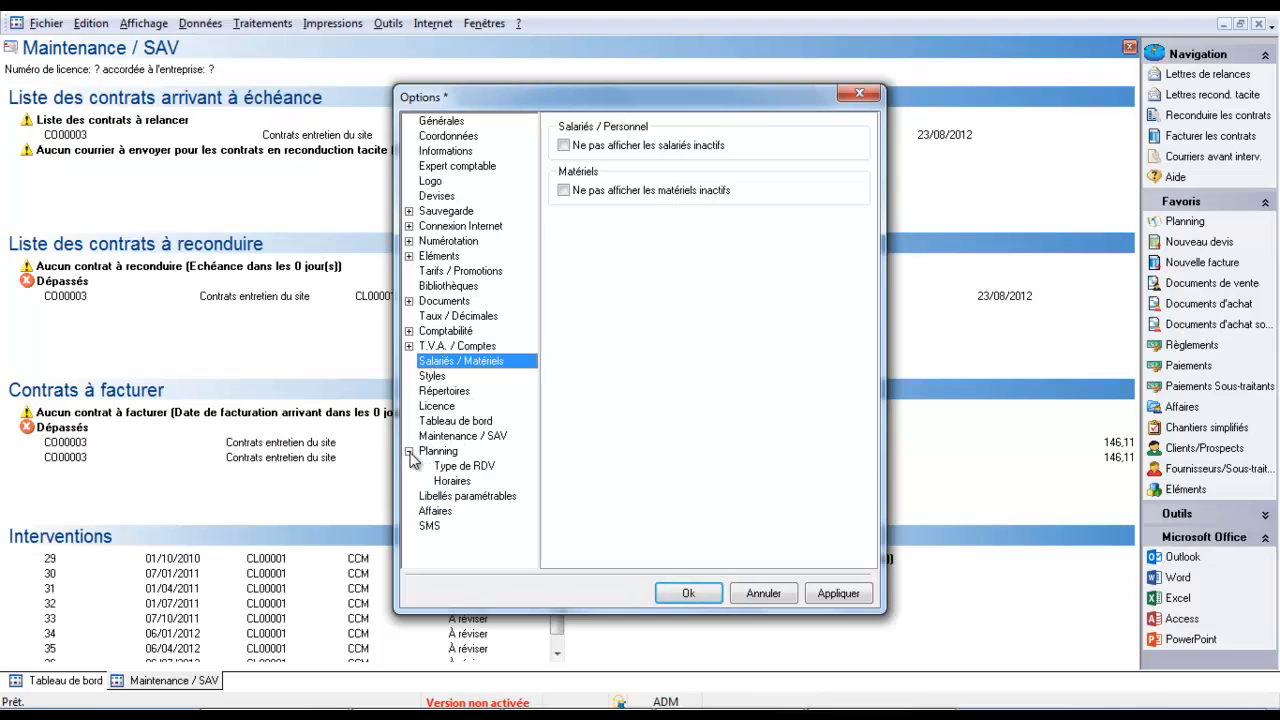
click(442, 467)
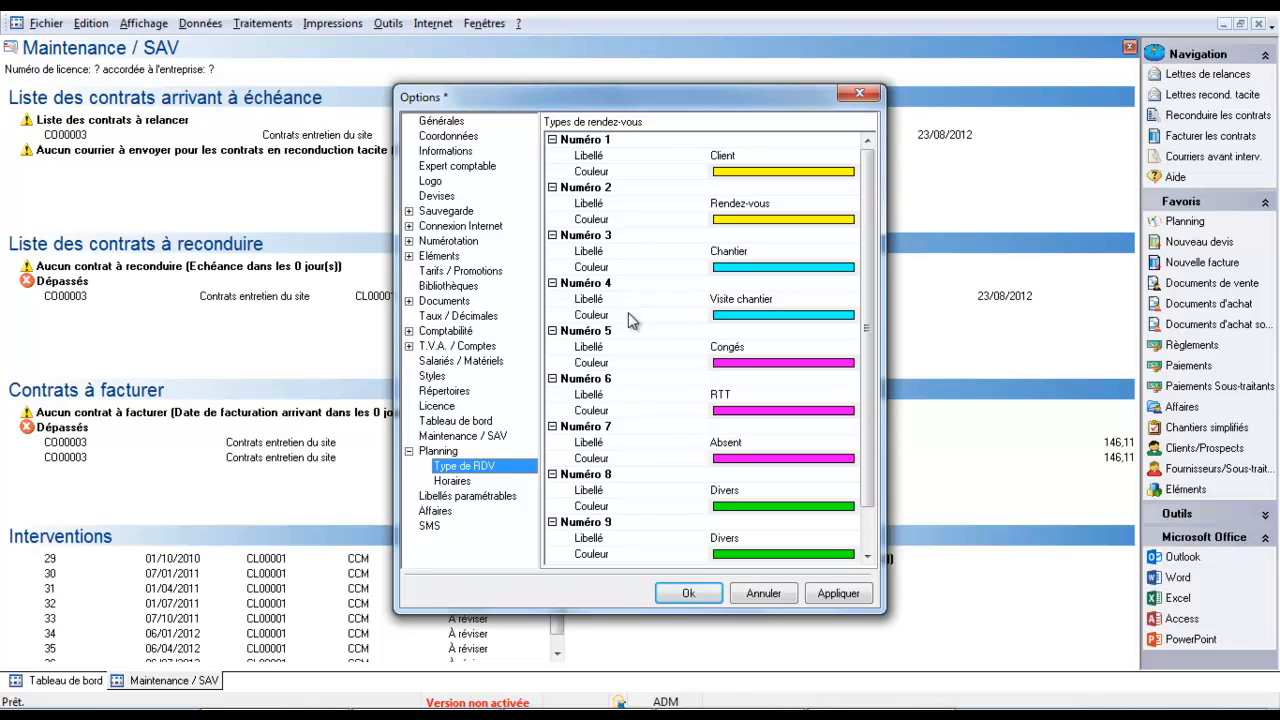
click(741, 258)
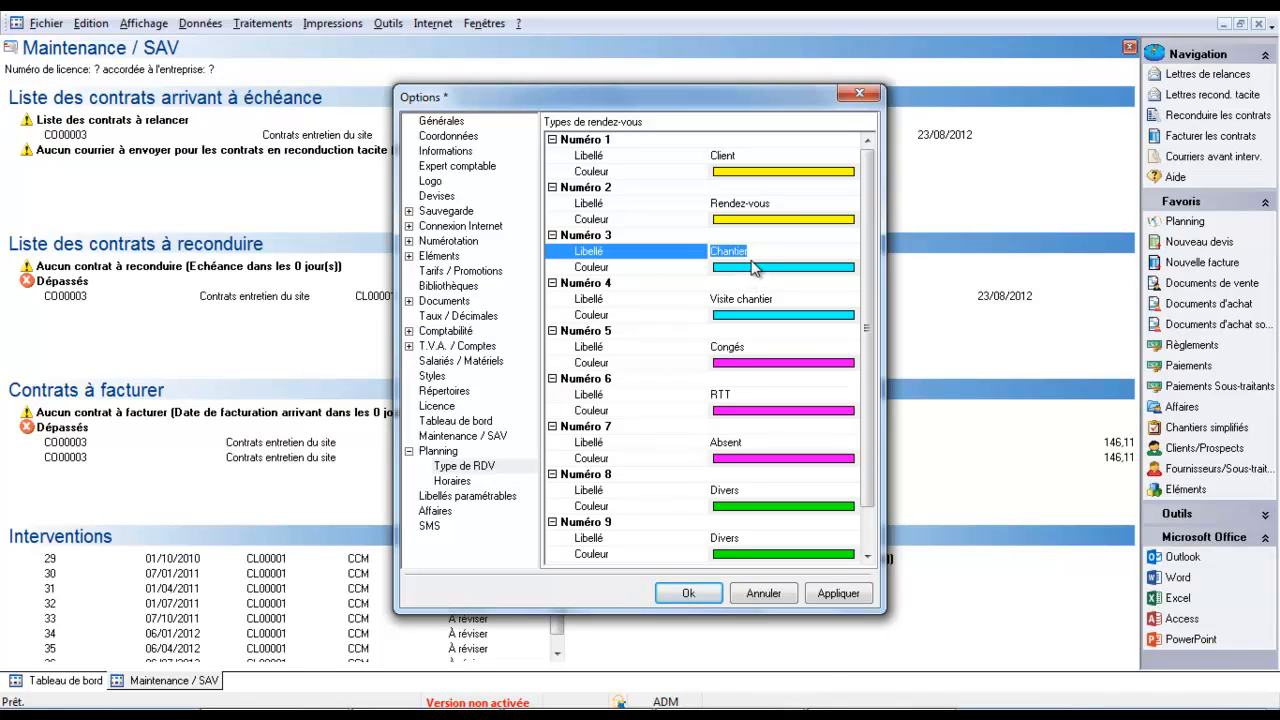
click(757, 252)
click(647, 251)
key(BackSpace)
text(iNTERNVE)
key(BackSpace)
key(BackSpace)
key(BackSpace)
key(BackSpace)
key(BackSpace)
key(BackSpace)
key(BackSpace)
key(BackSpace)
text(Intervention)
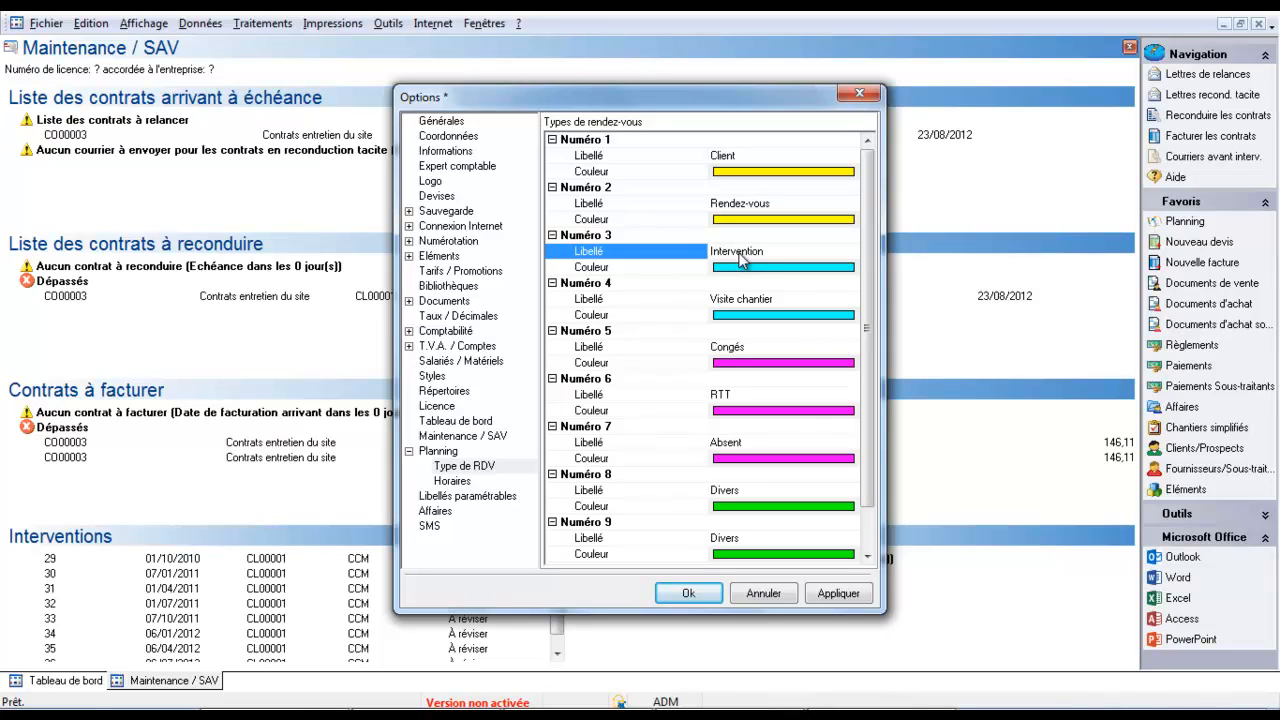
Rename appointment type number 8 to "Matériel" and validate the options
click(737, 490)
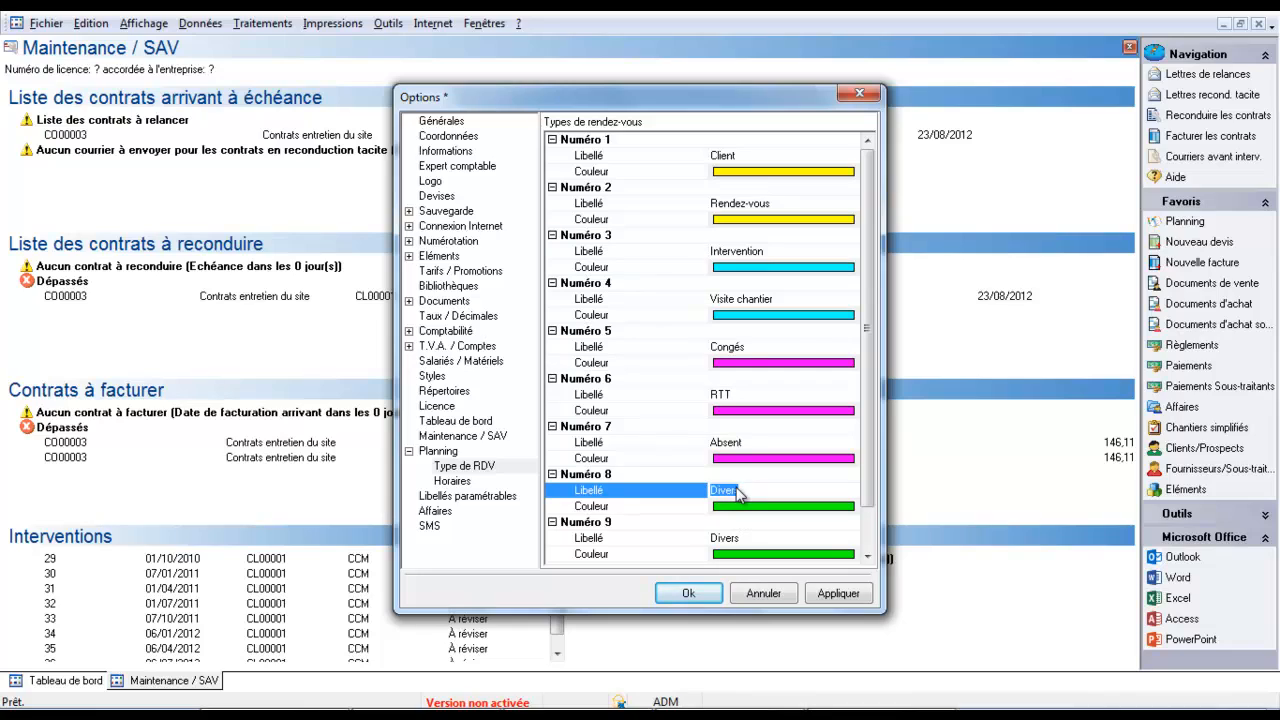
click(751, 488)
key(BackSpace)
key(BackSpace)
key(BackSpace)
key(BackSpace)
key(BackSpace)
key(BackSpace)
text(Matériel)
click(686, 599)
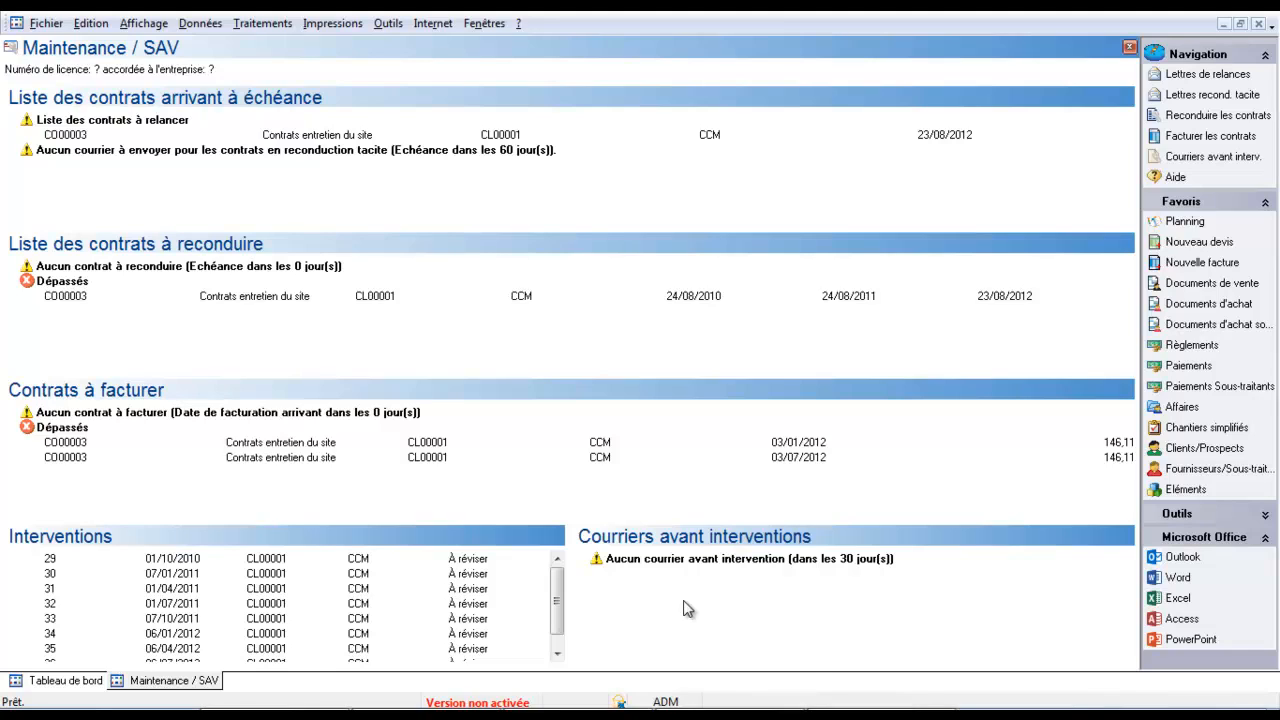
Open the list of contract families from the Maintenance/S.A.V. data
click(199, 23)
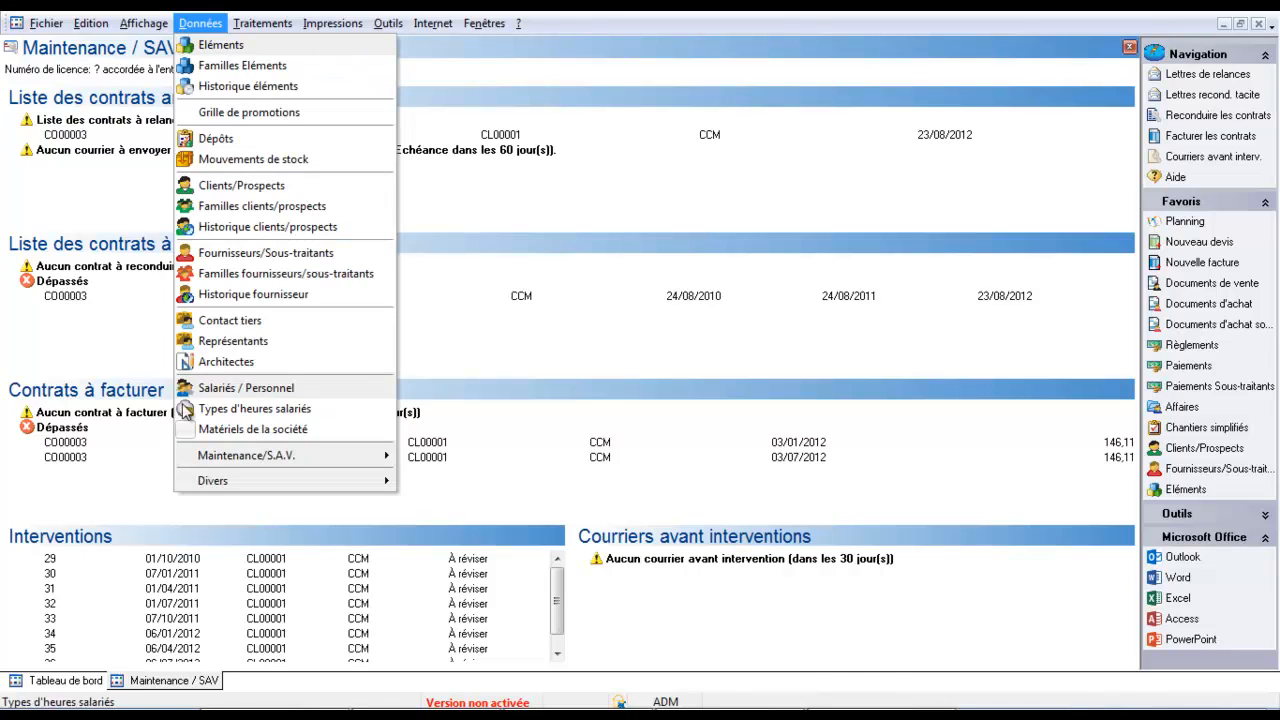
mouse_move(183, 483)
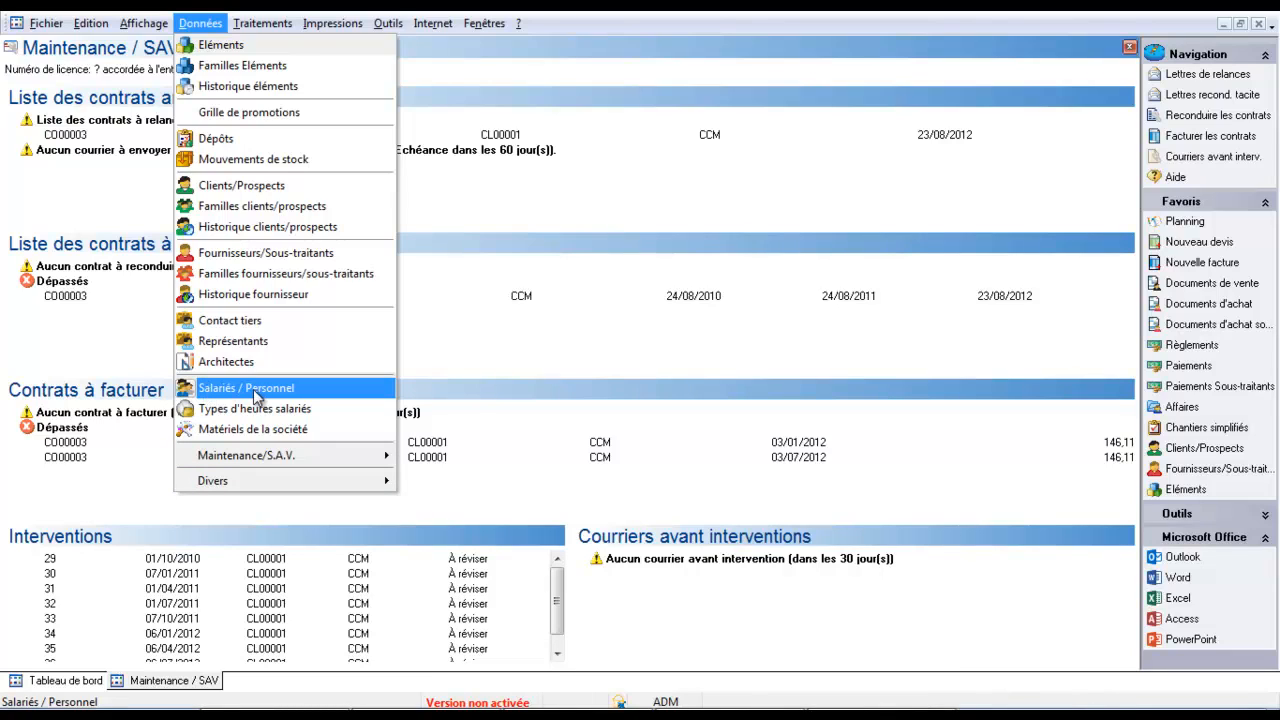
mouse_move(237, 462)
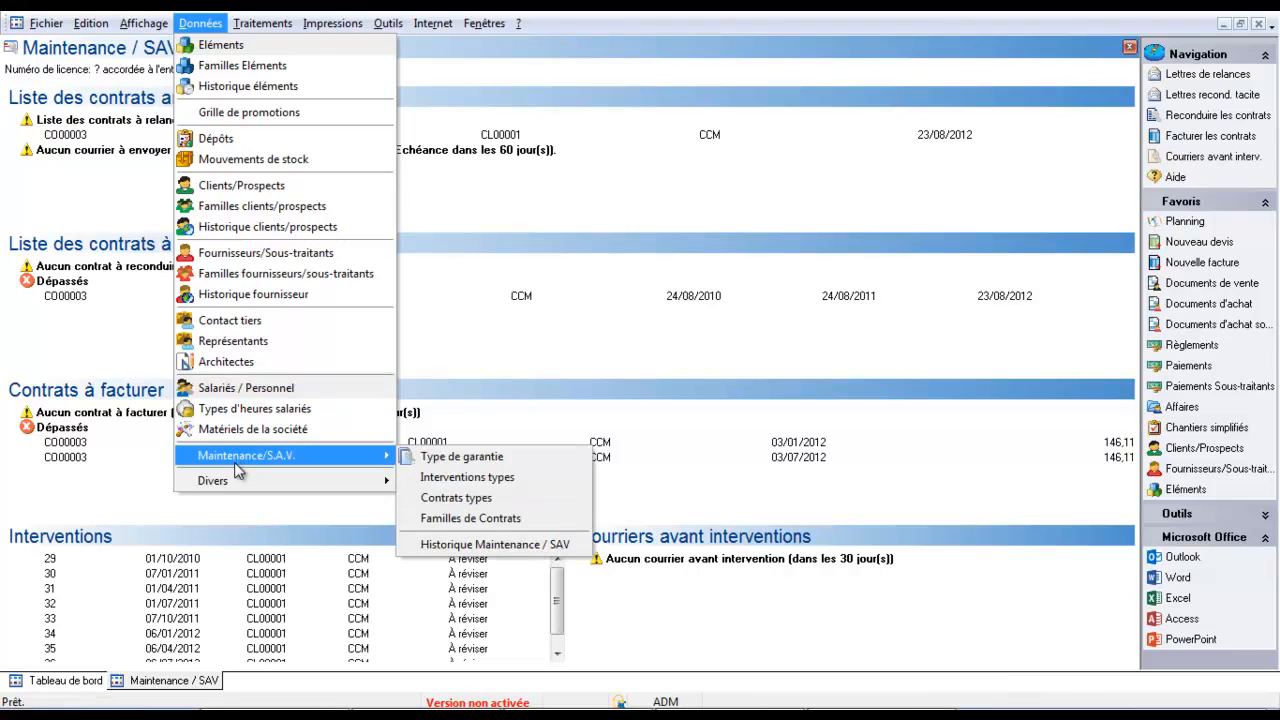
click(451, 518)
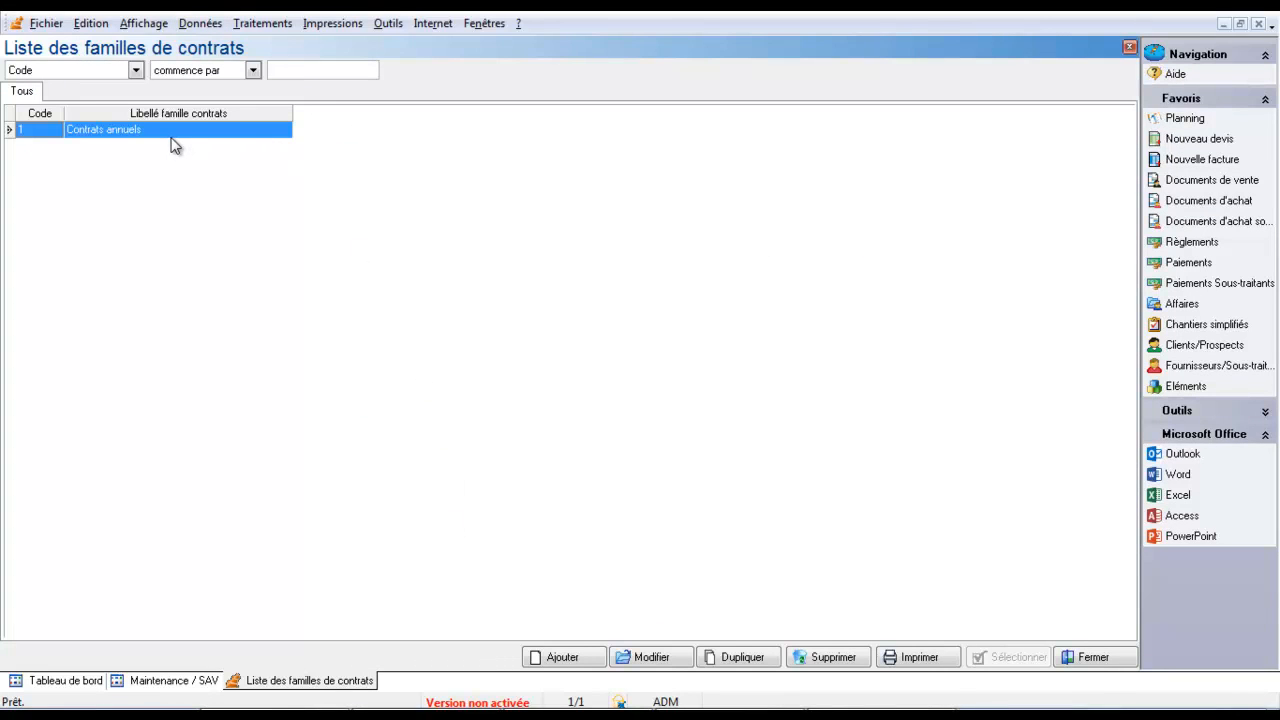
click(562, 657)
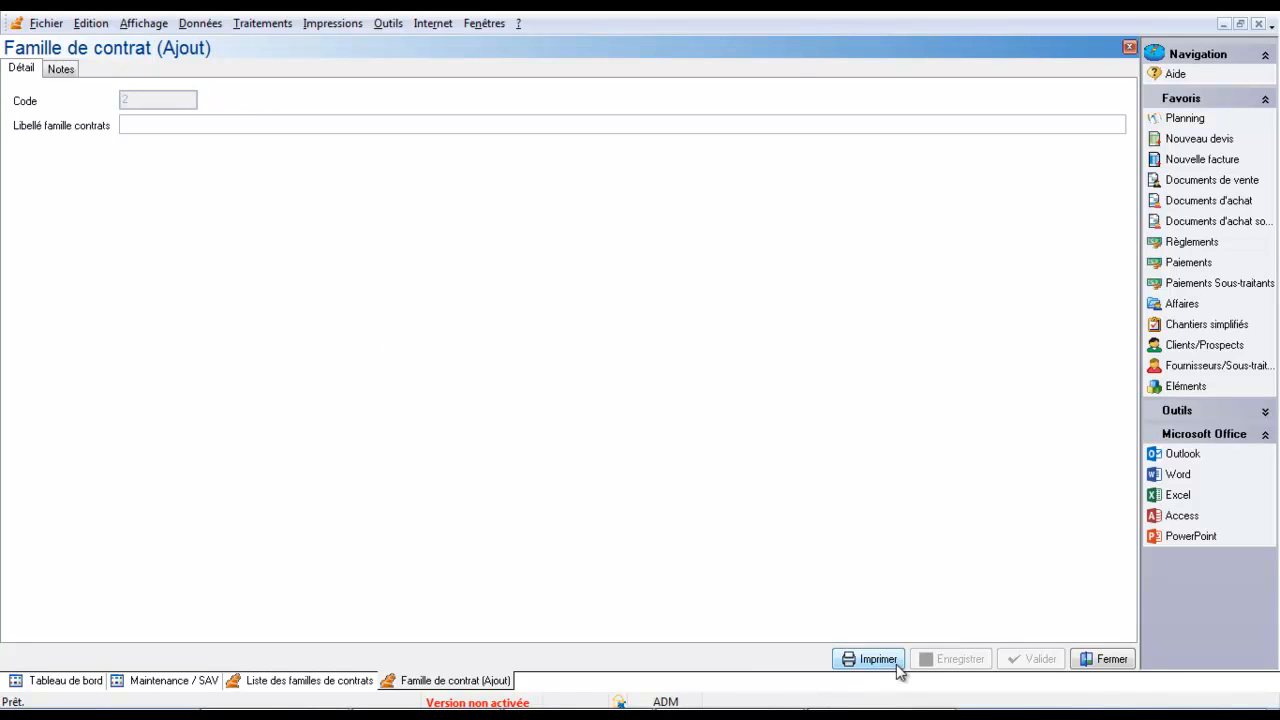
click(1103, 664)
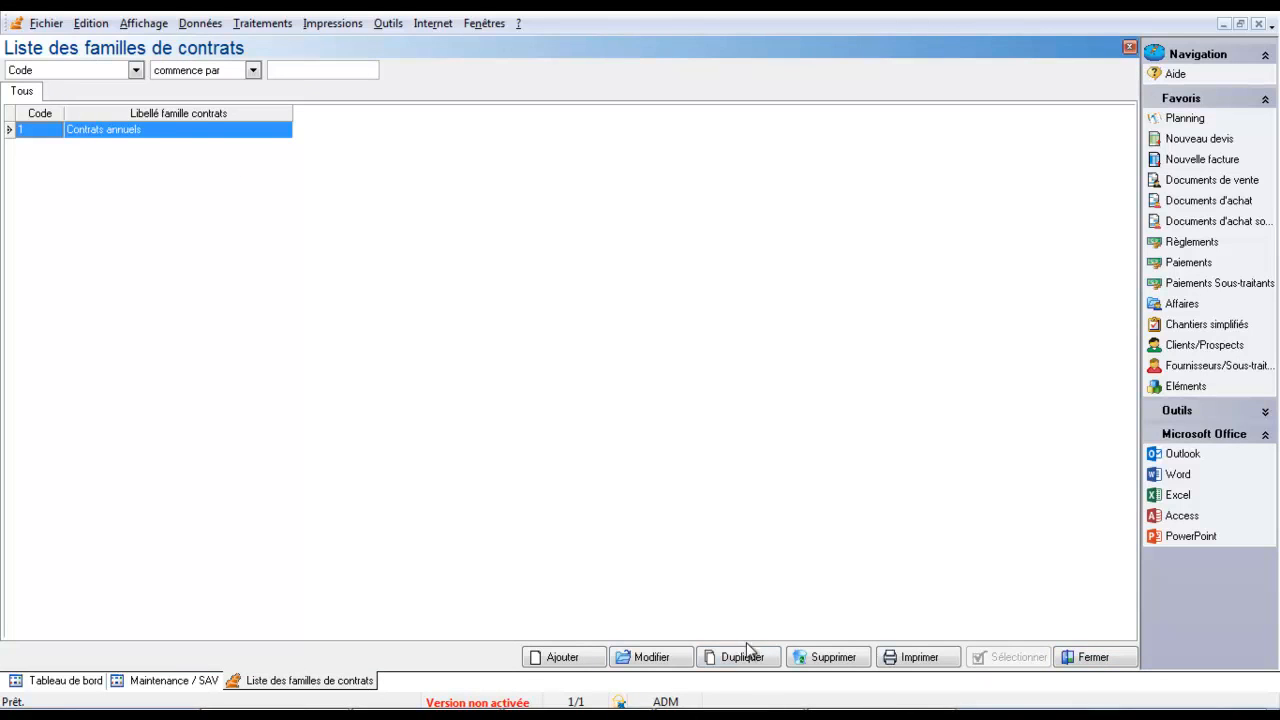
Add a contract family labelled "Contrat d'assistance", save it and close the list of families
click(561, 658)
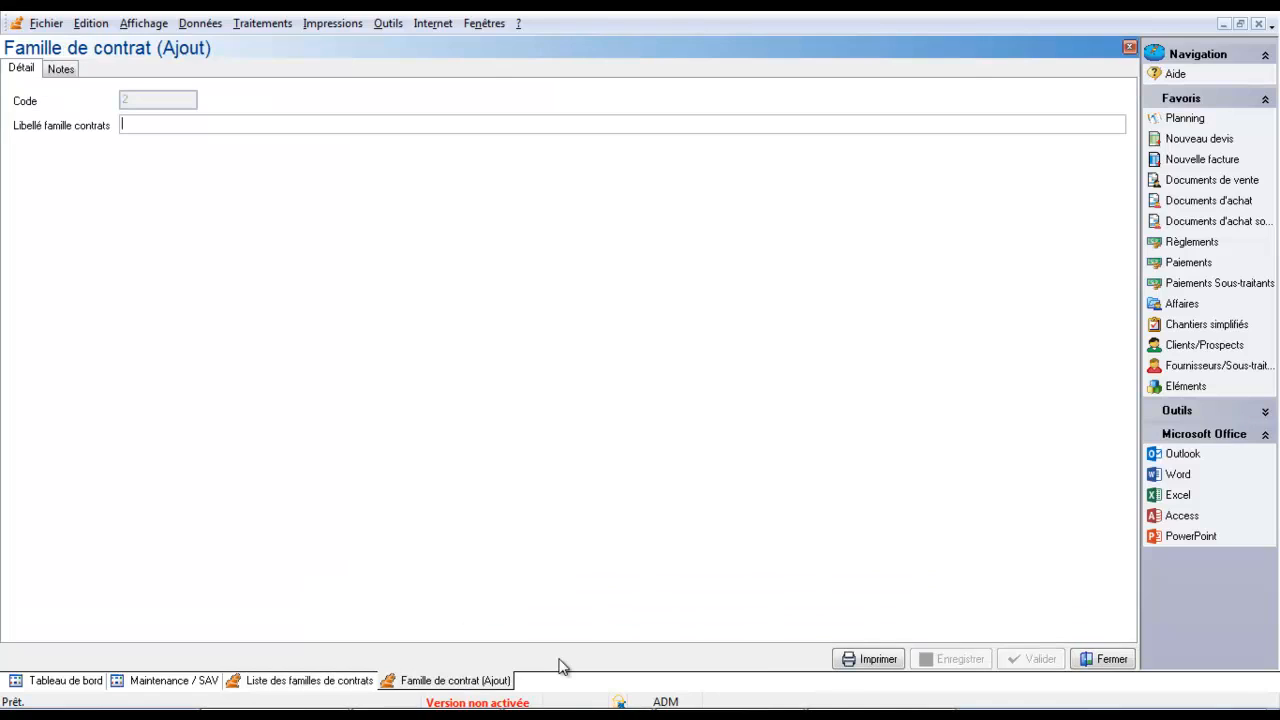
text(Contrat )
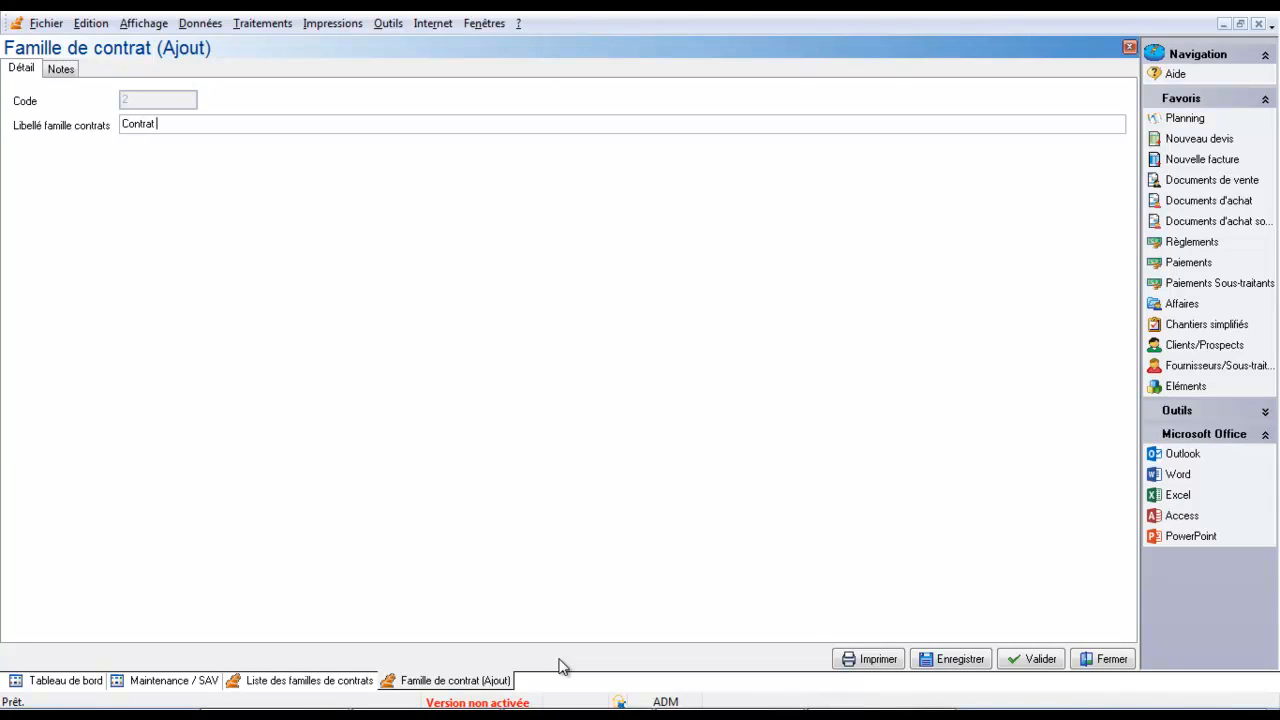
text(d'assistance)
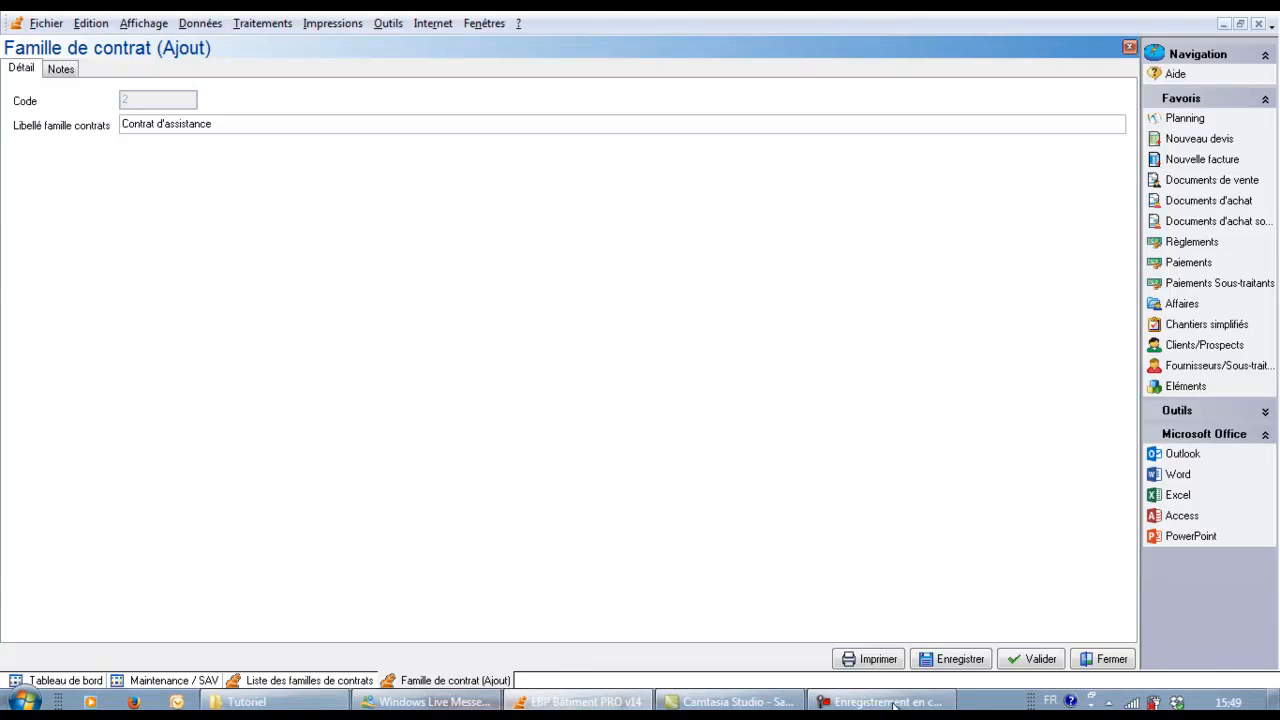
click(960, 658)
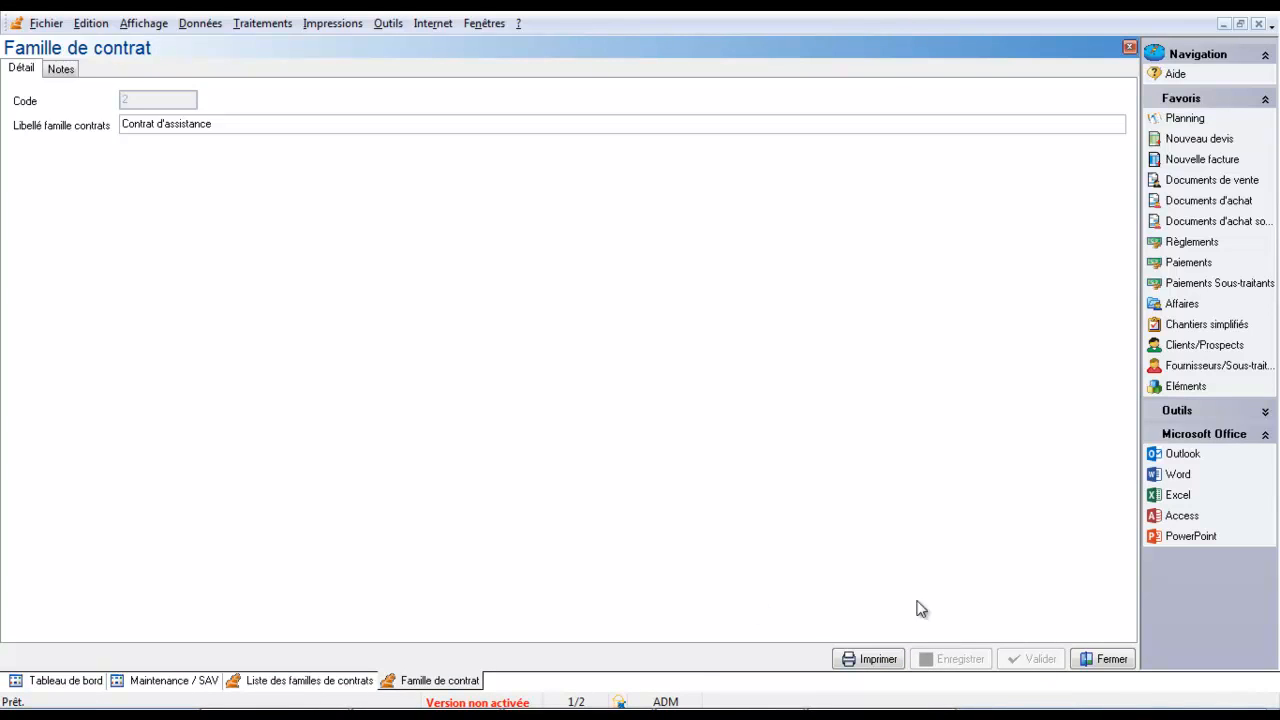
click(1108, 662)
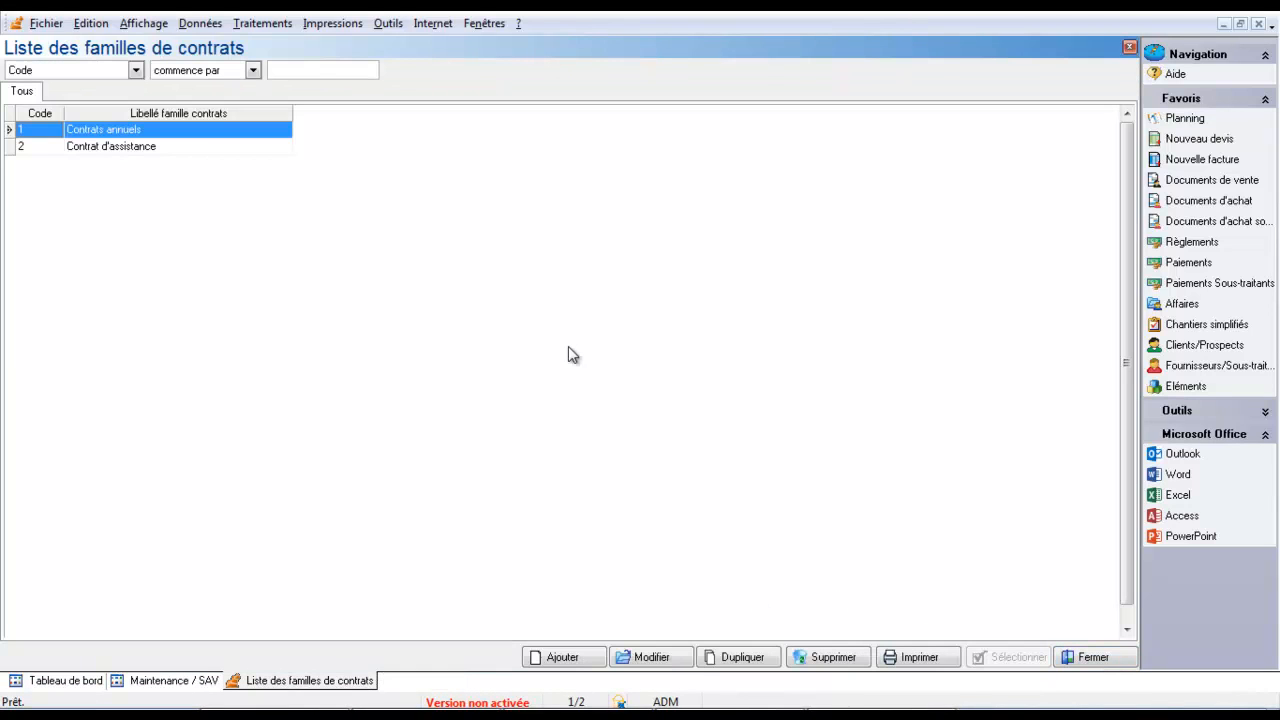
click(1100, 658)
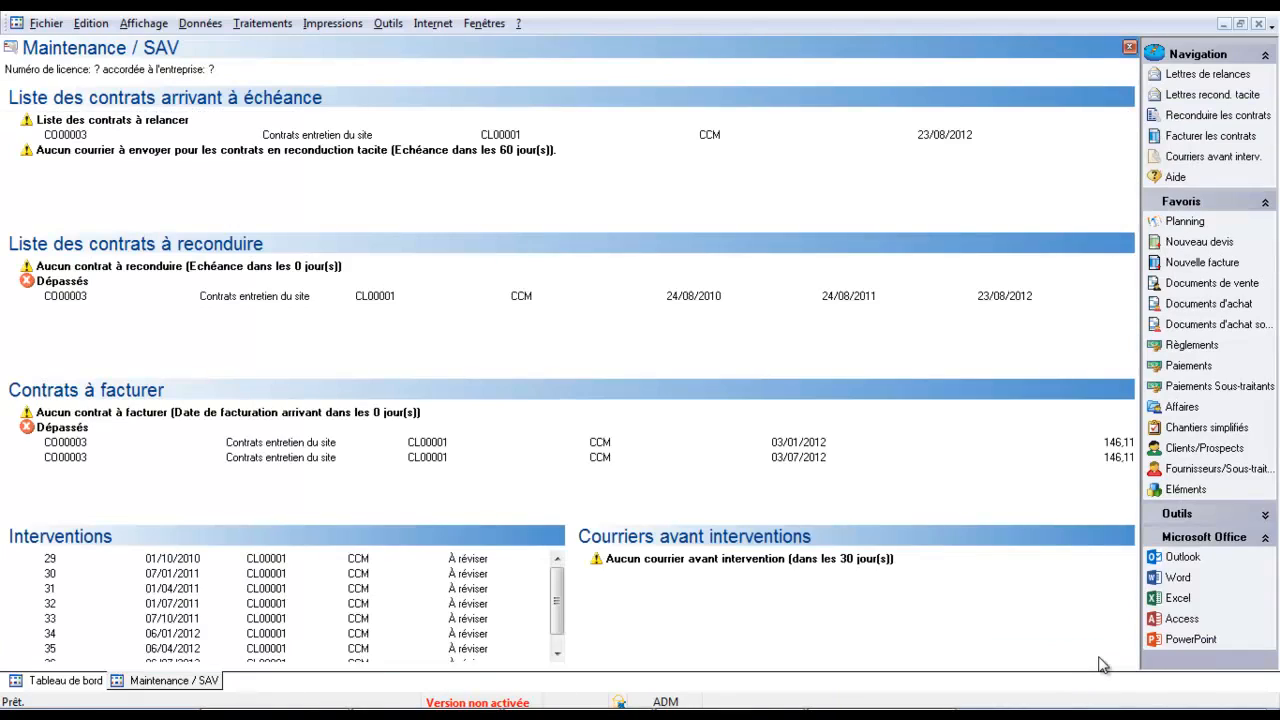
Open the contract type "Contrats entretien du site" for editing and choose Contrats annuels as its family
click(200, 23)
mouse_move(210, 128)
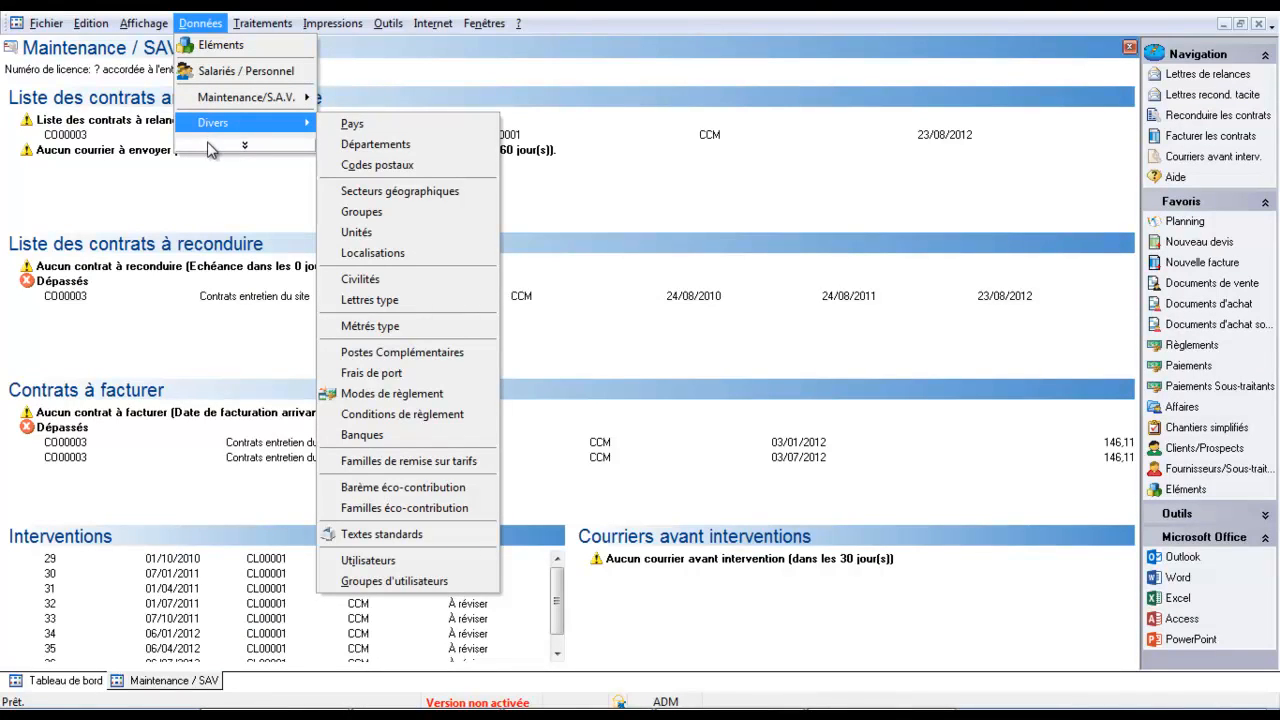
mouse_move(230, 97)
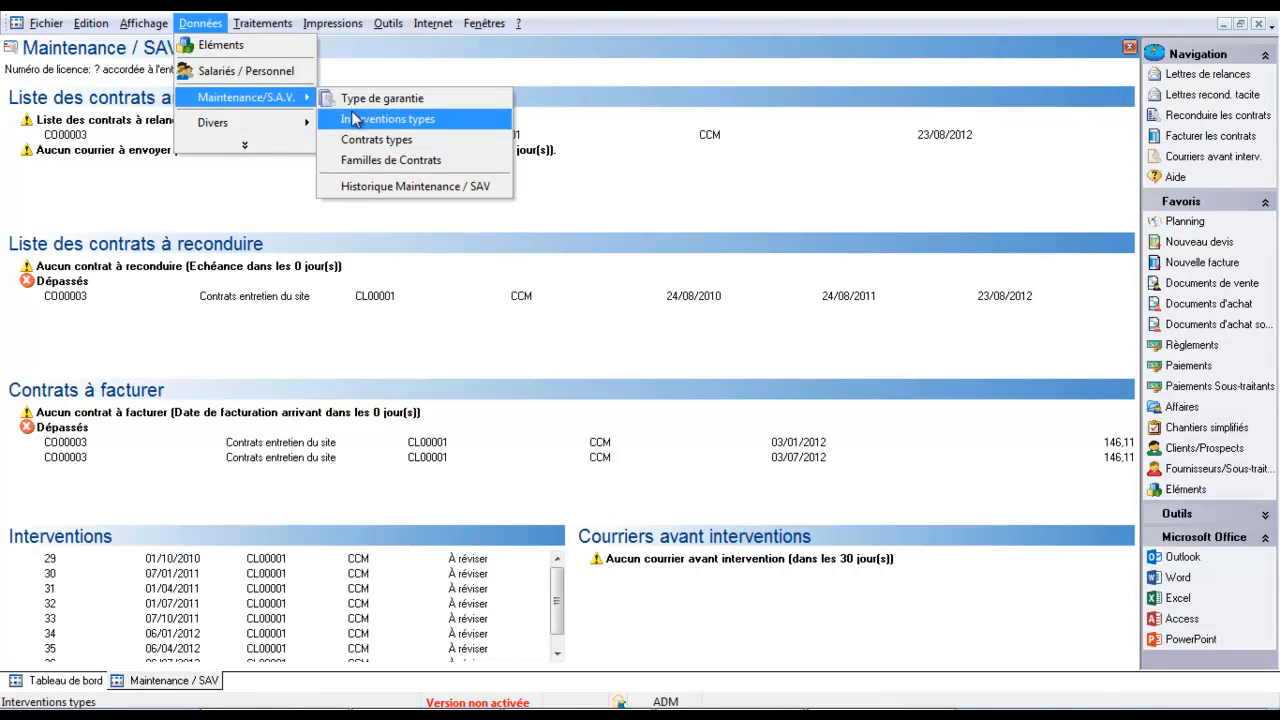
click(358, 141)
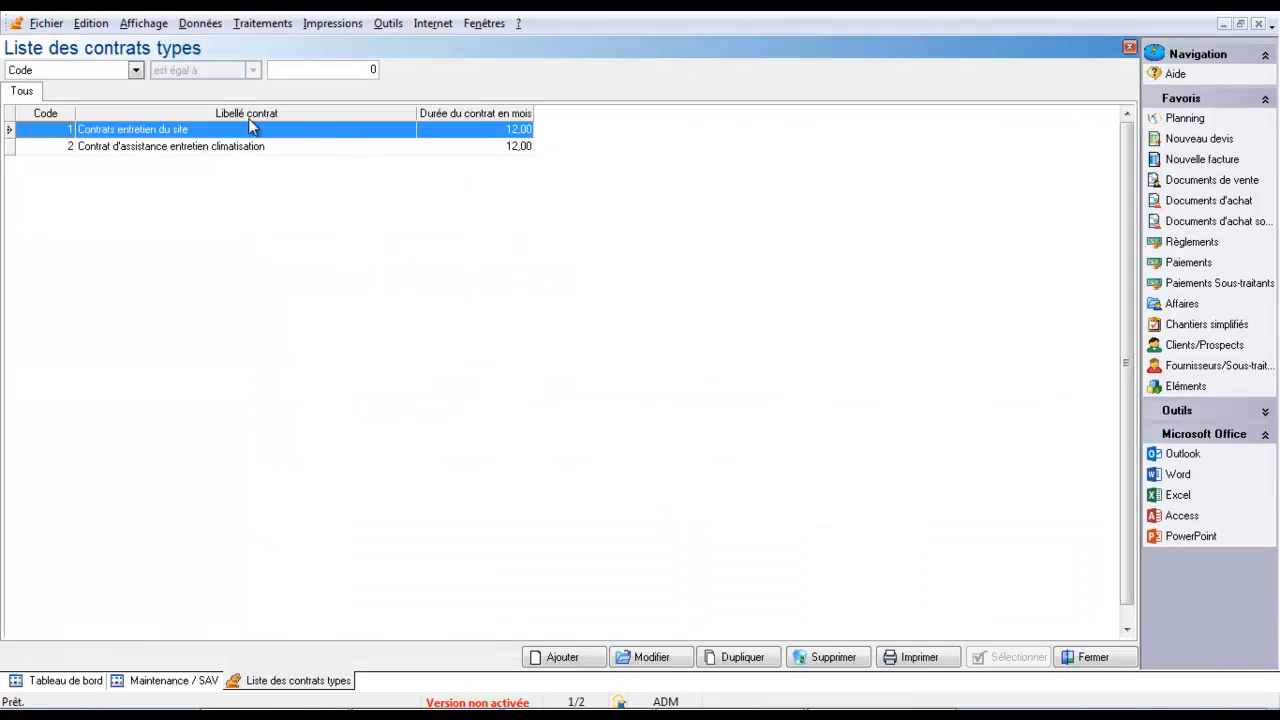
double_click(222, 132)
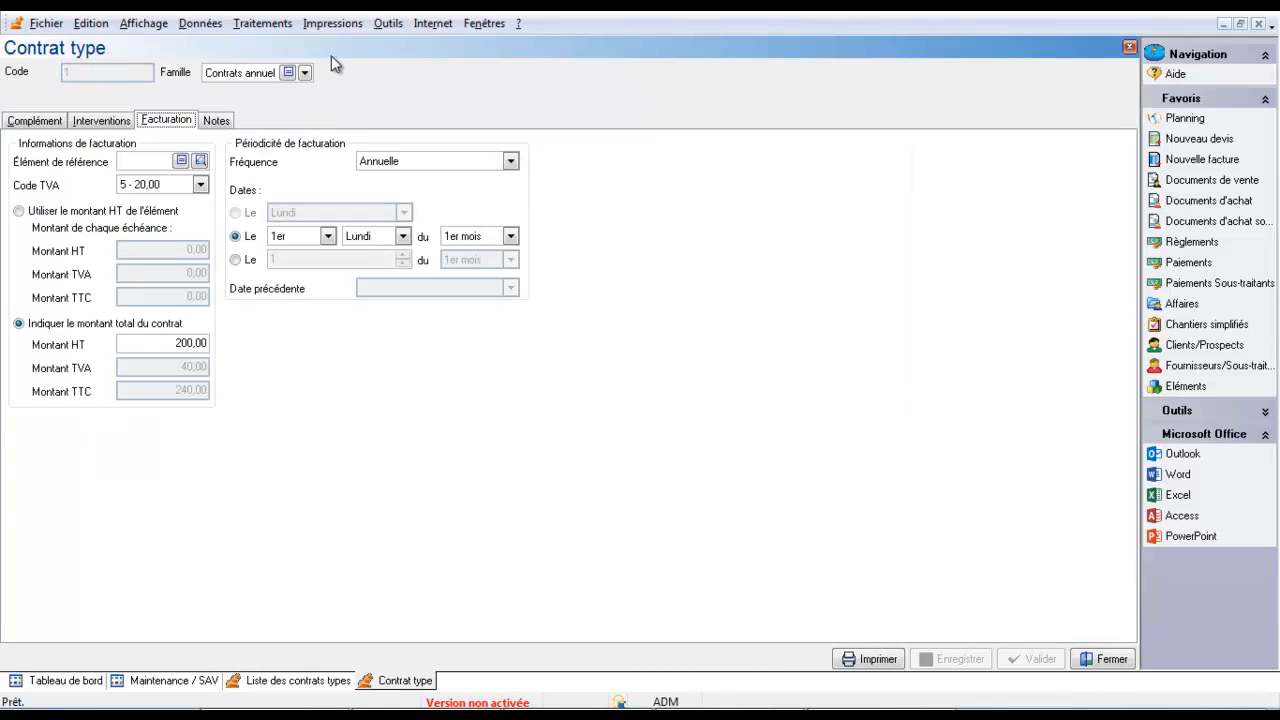
click(305, 73)
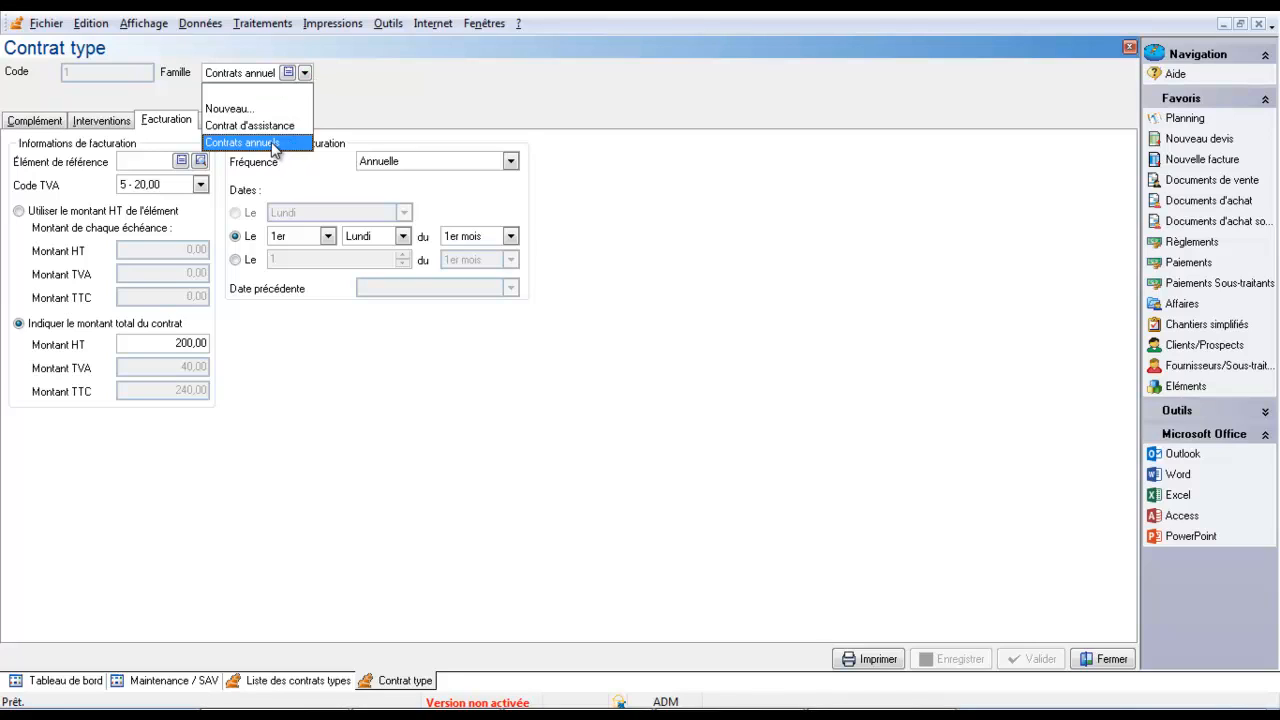
click(274, 145)
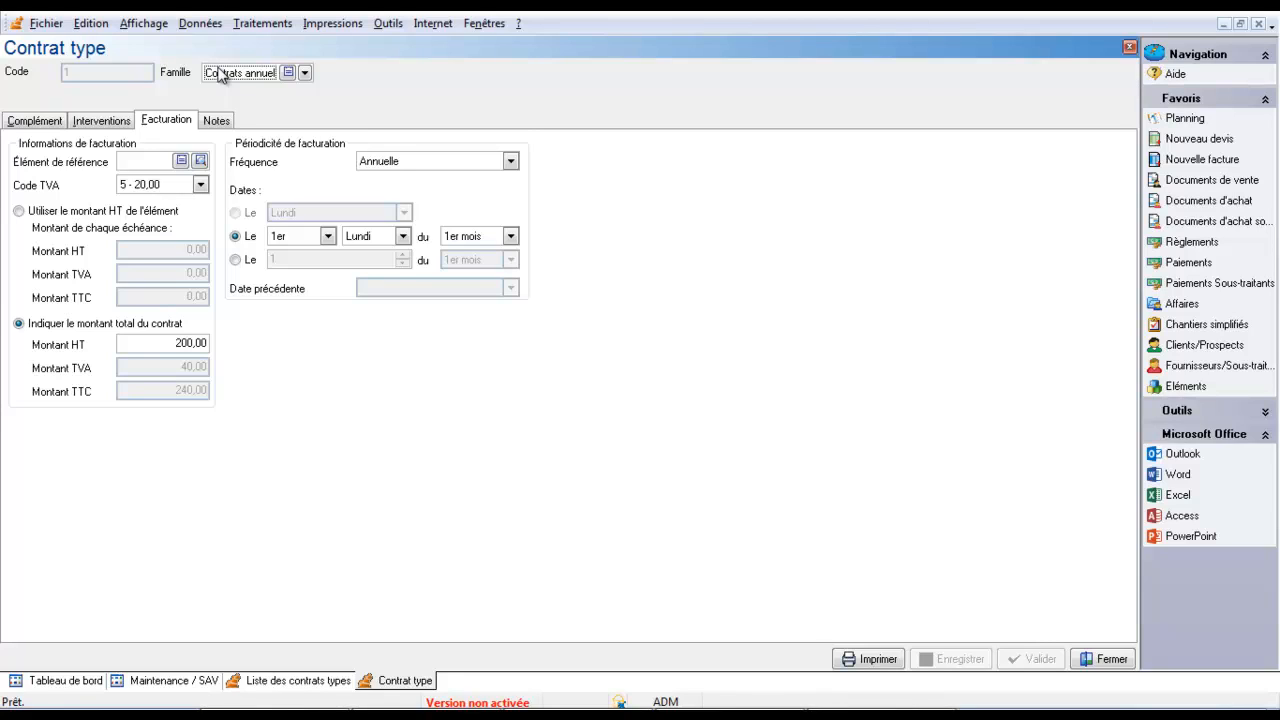
Change the contract type's label to "Contrats entretien du site CCM"
click(14, 121)
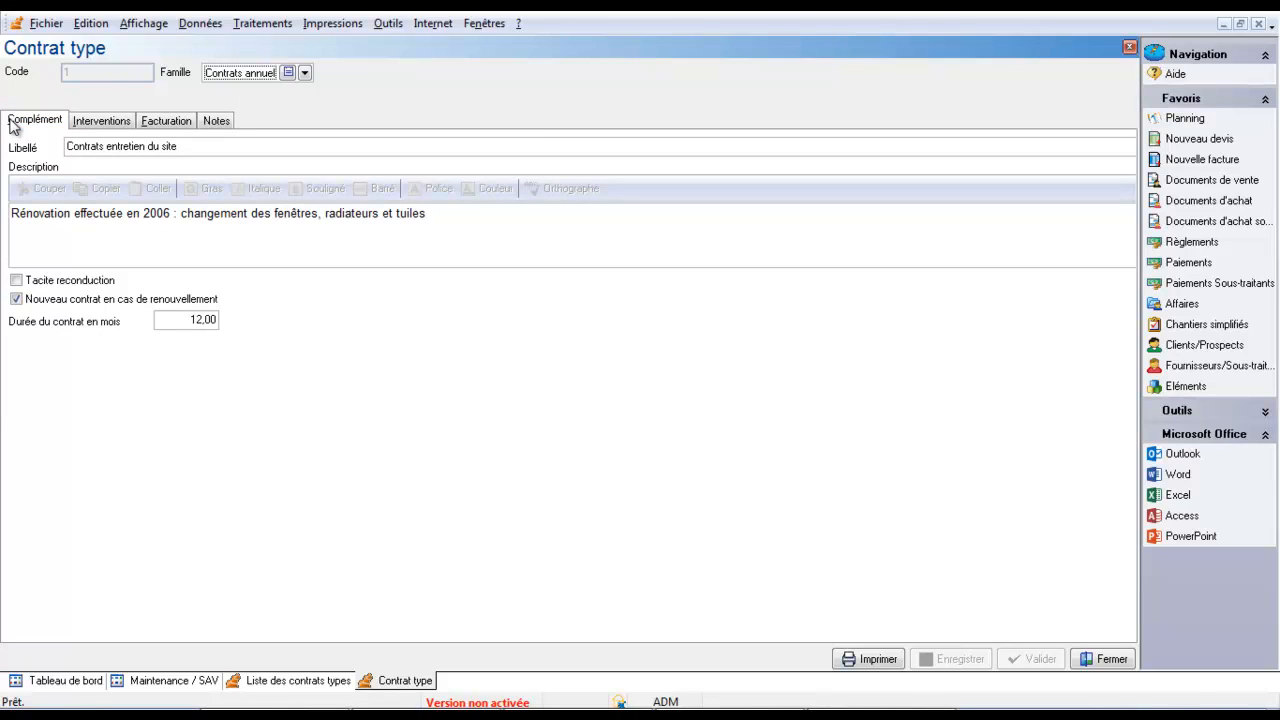
click(190, 150)
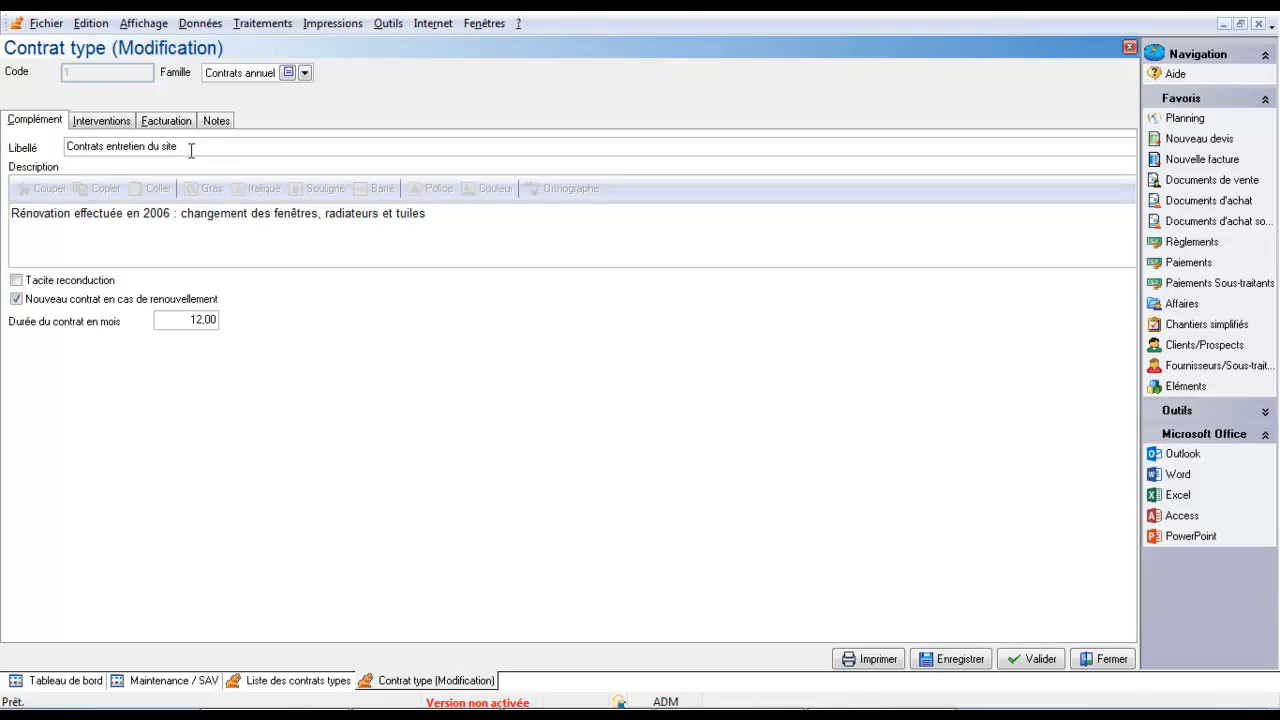
text(COM)
click(153, 245)
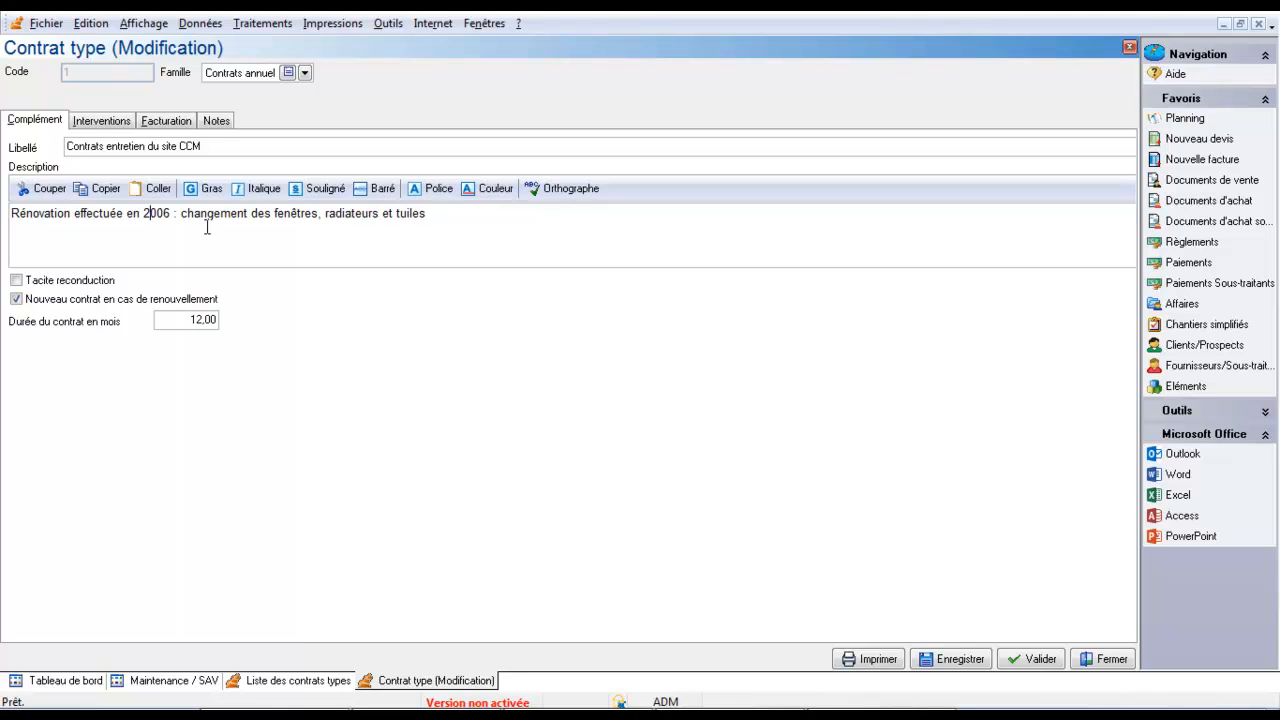
click(149, 213)
click(17, 297)
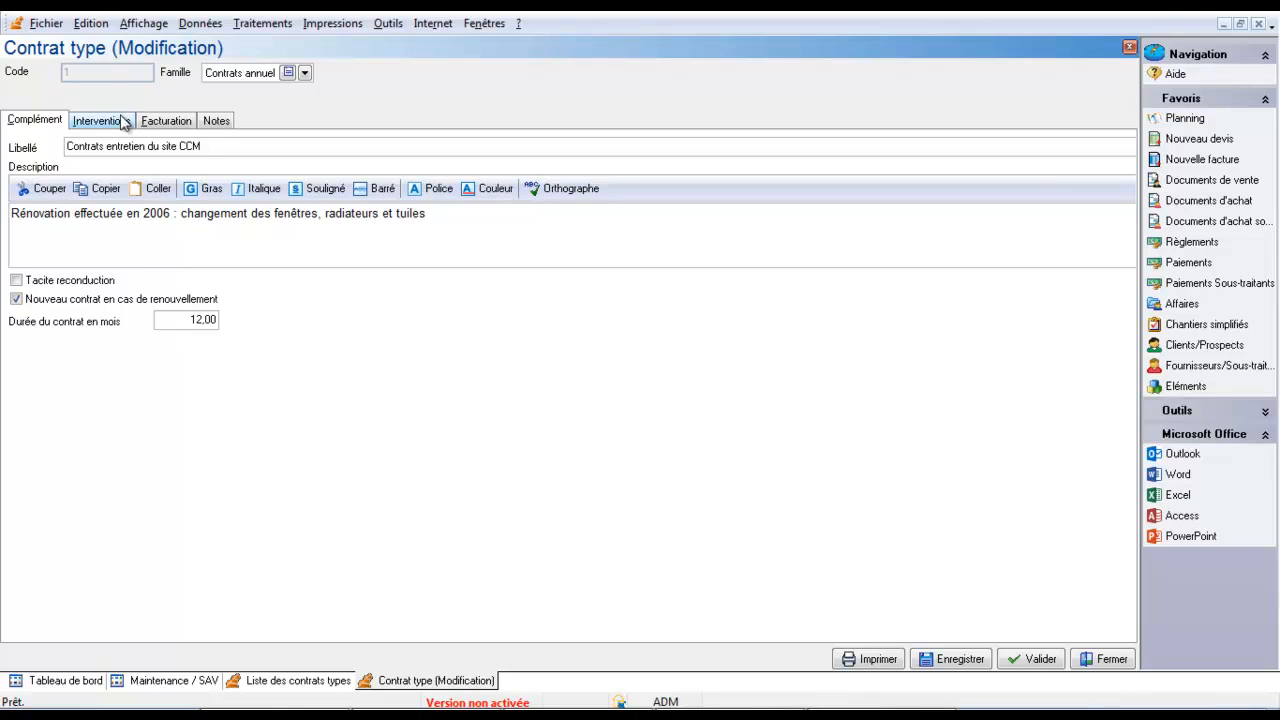
In the contract type's intervention settings, enable Courrier avant intervention and set the intervention frequency to Annuelle
click(96, 121)
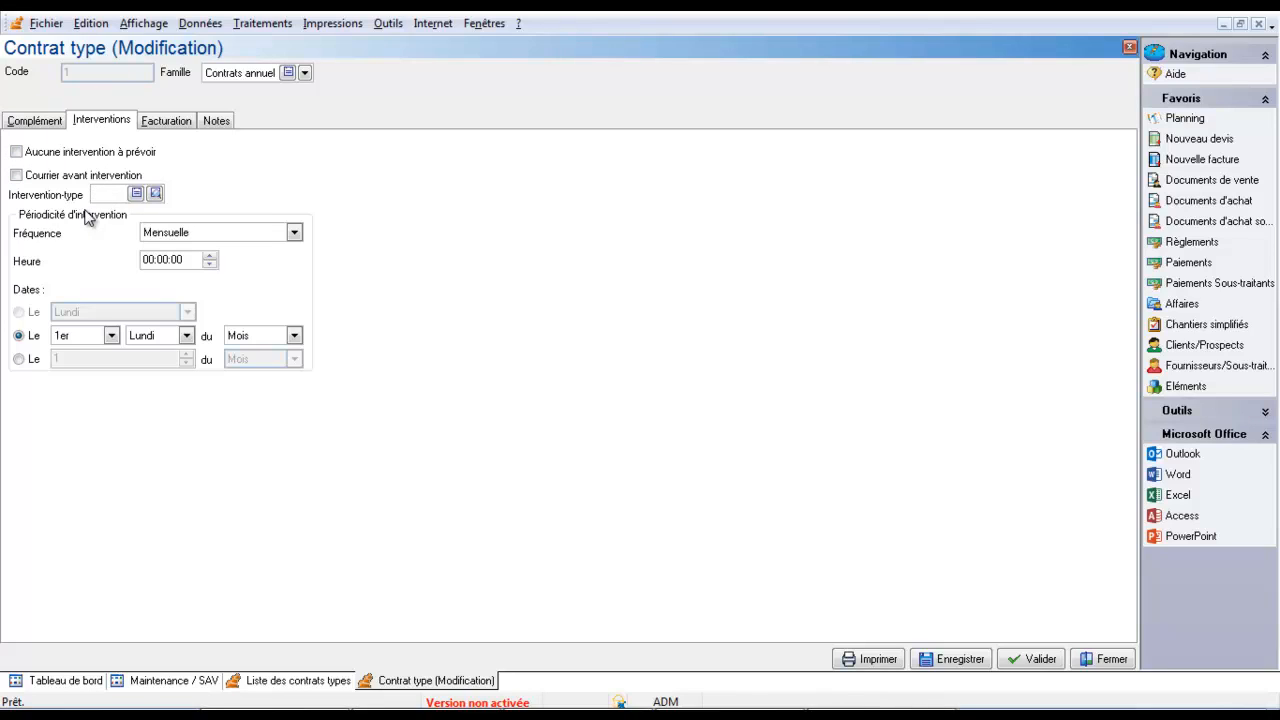
click(16, 176)
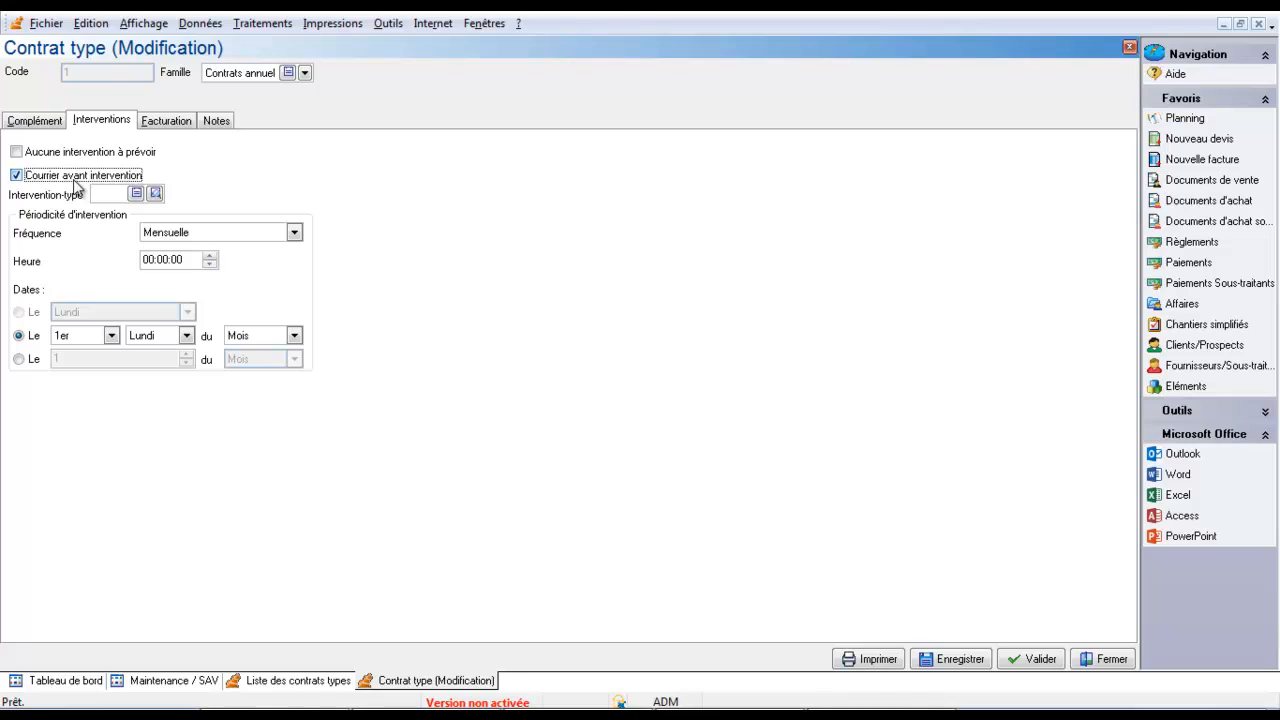
click(294, 236)
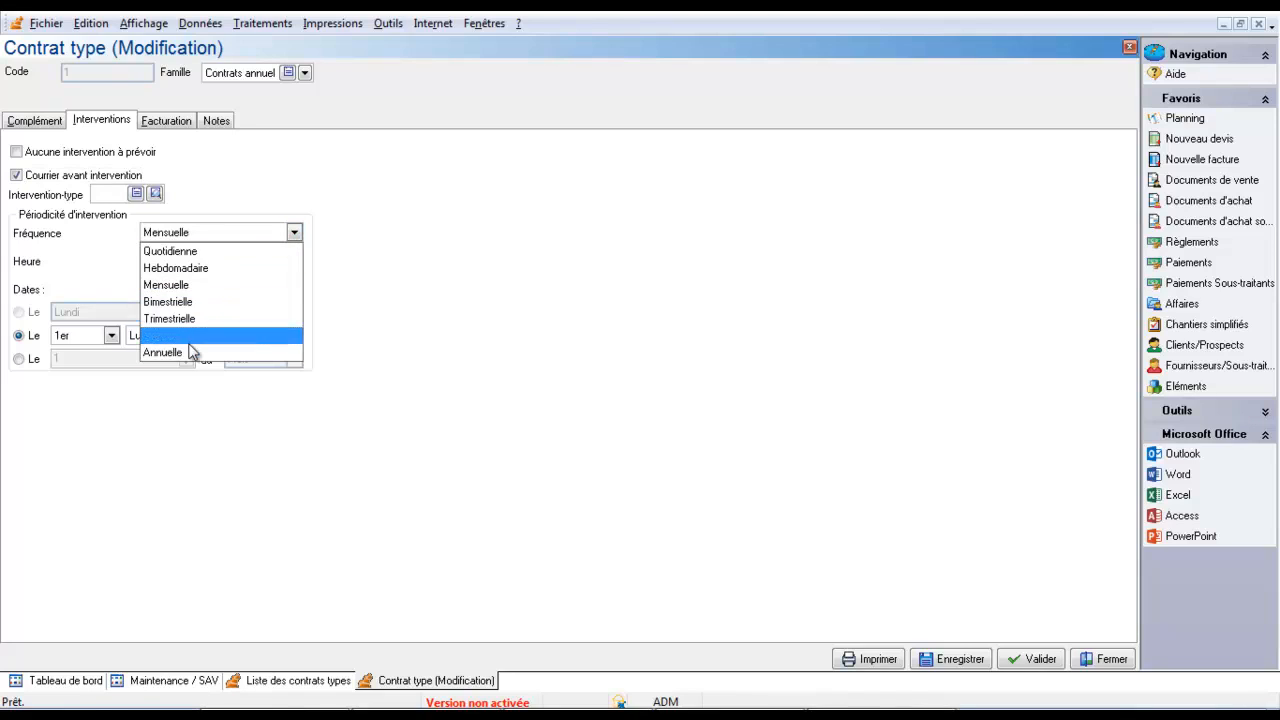
click(100, 245)
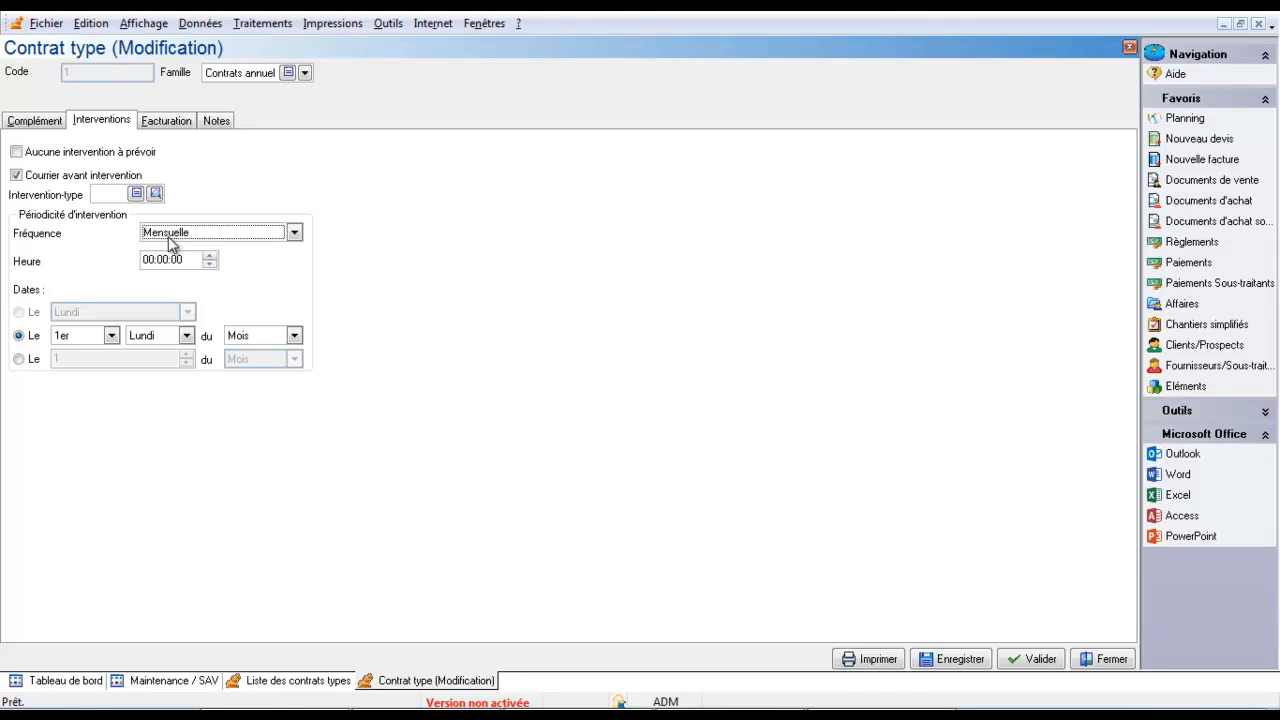
click(294, 233)
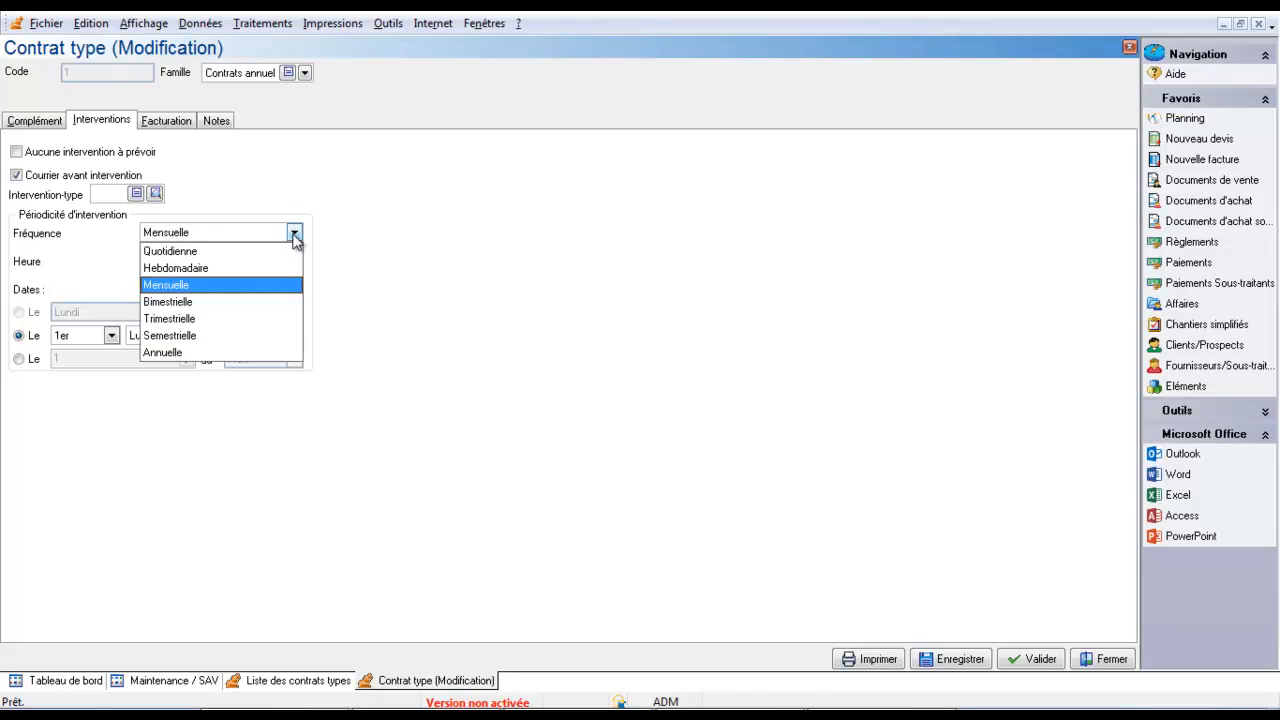
click(204, 356)
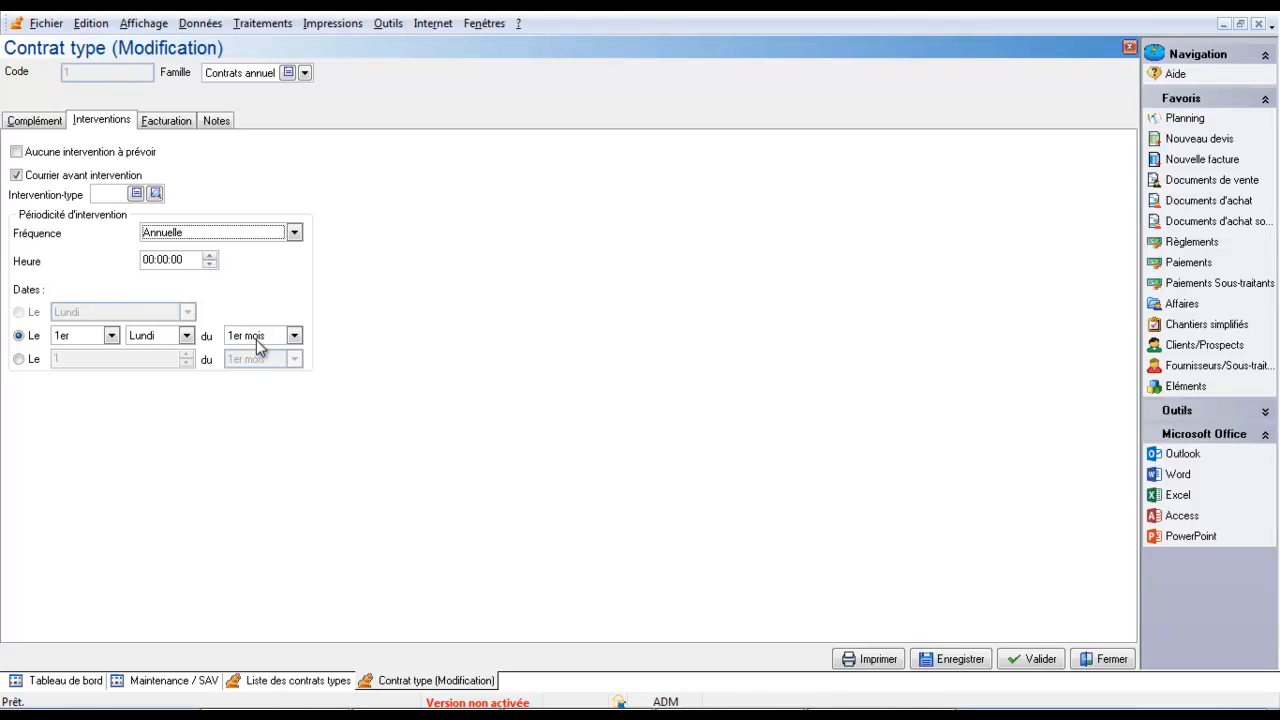
Check the contract type's billing settings, save the contract type and close its form
click(166, 121)
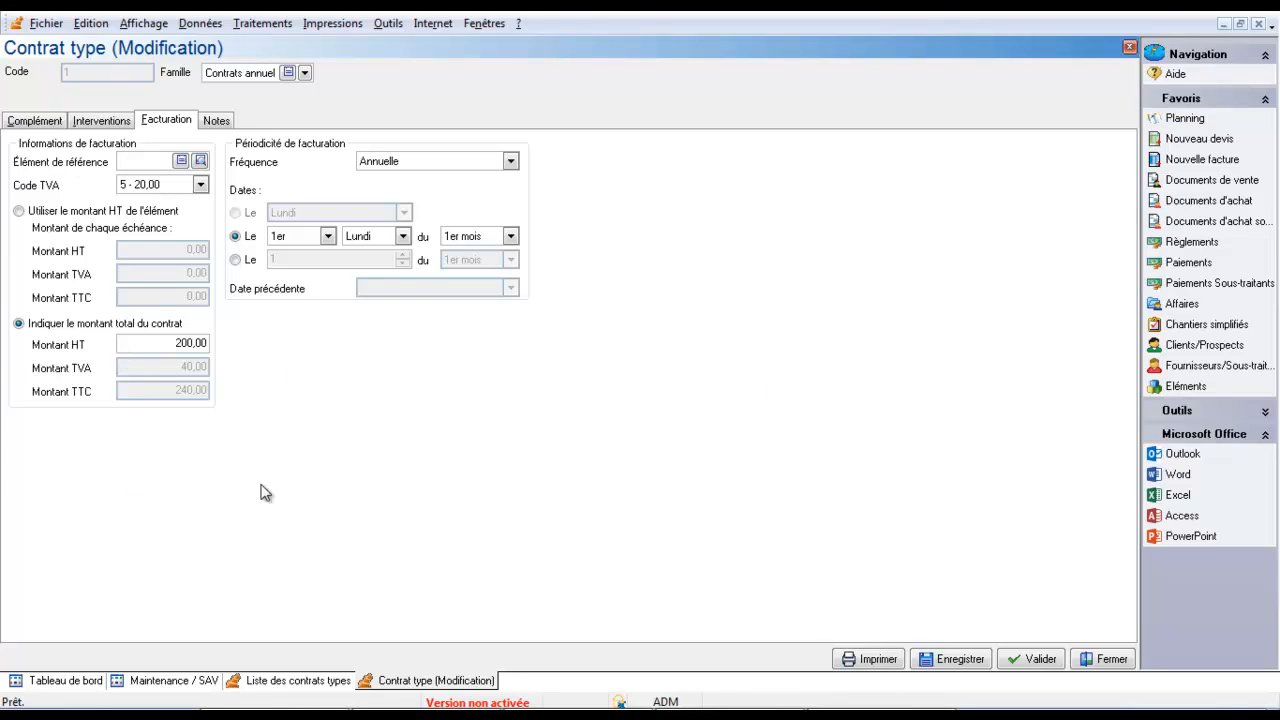
click(967, 666)
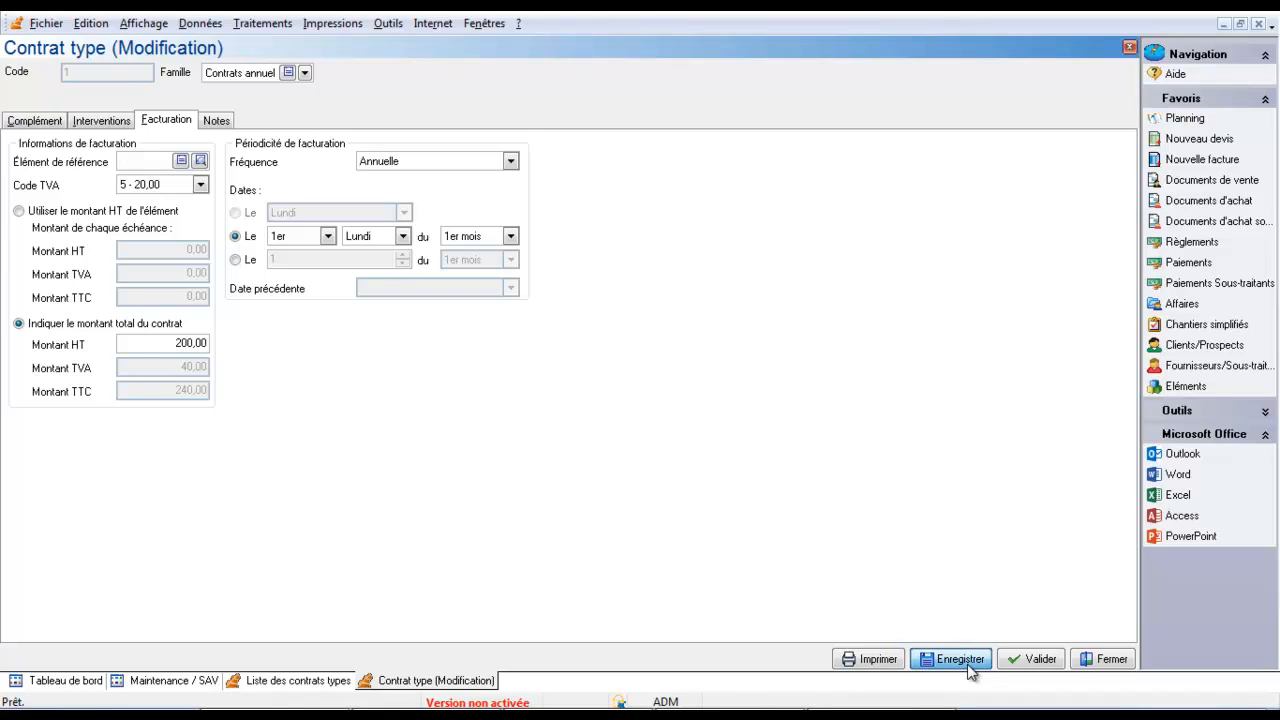
click(1106, 659)
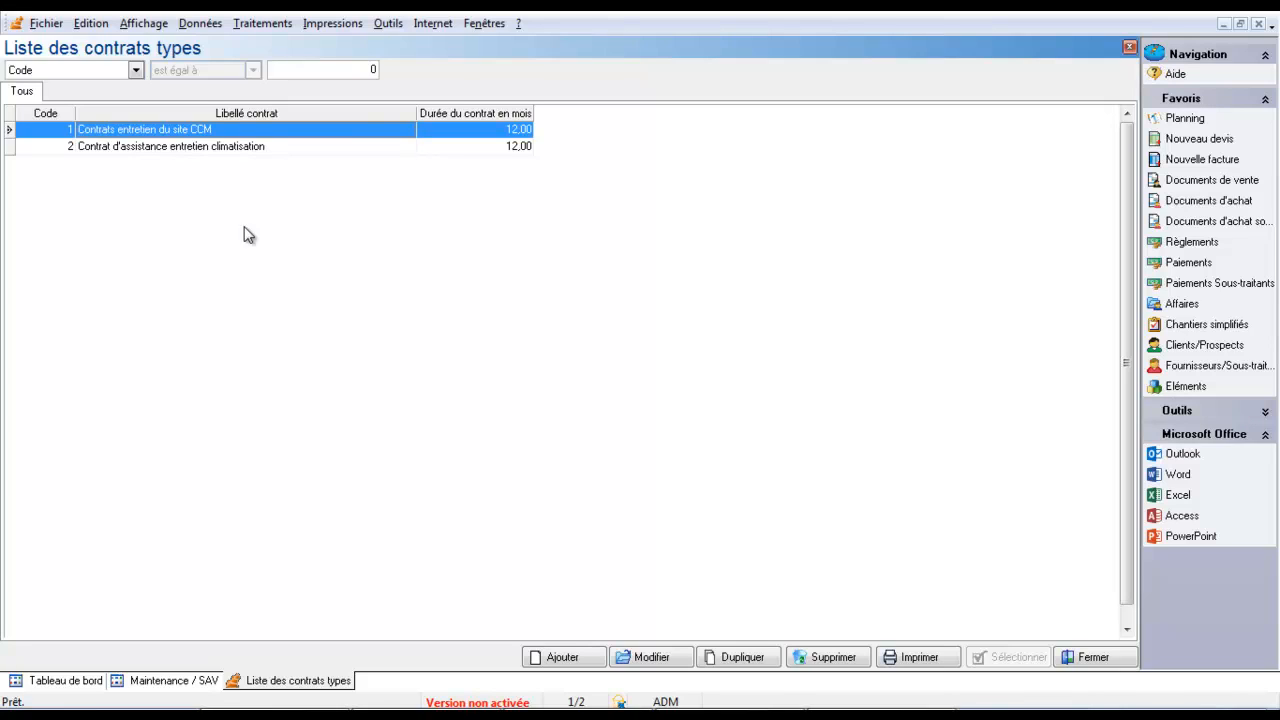
Open the list of Maintenance/S.A.V. contracts and start adding a contract
click(265, 24)
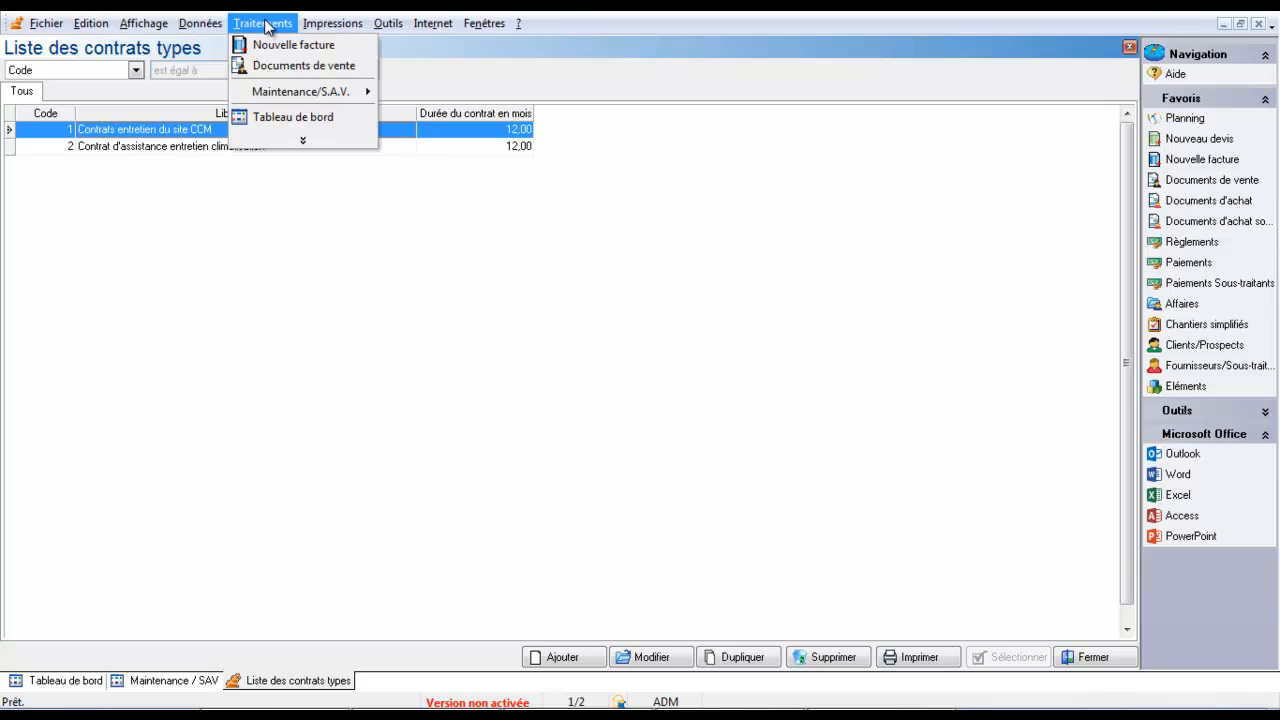
mouse_move(340, 92)
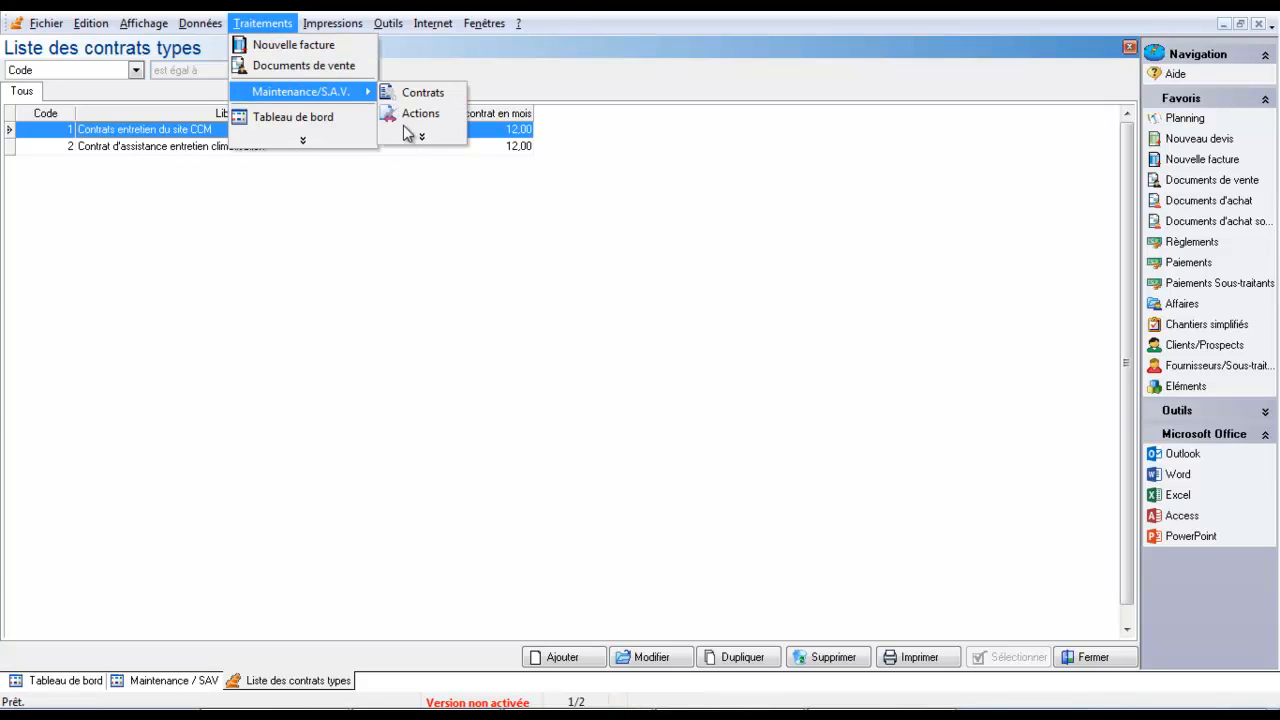
mouse_move(405, 140)
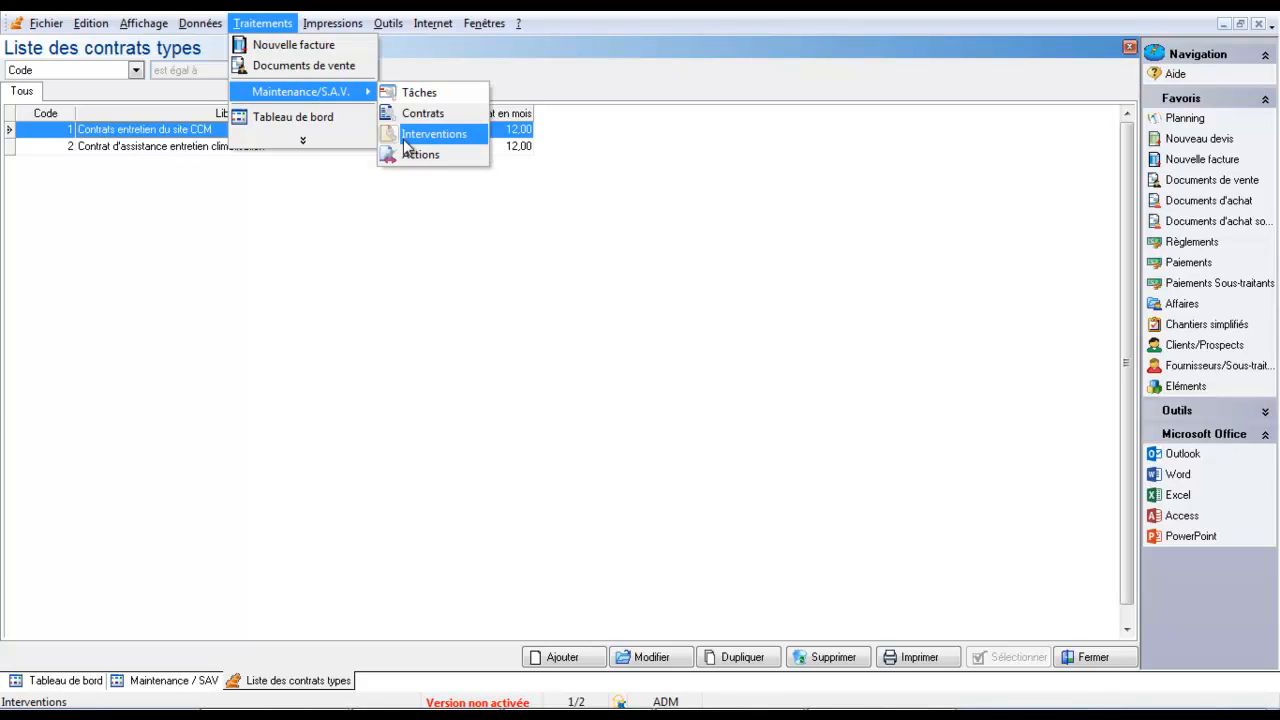
click(423, 113)
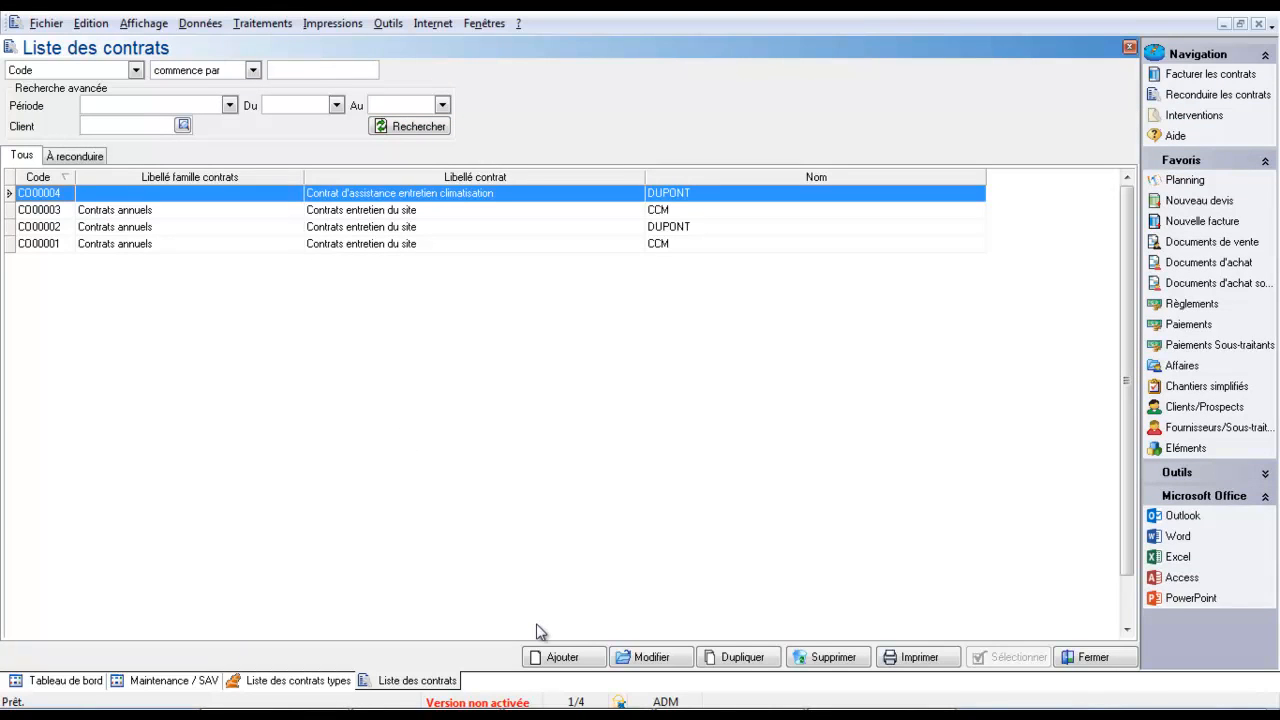
click(558, 657)
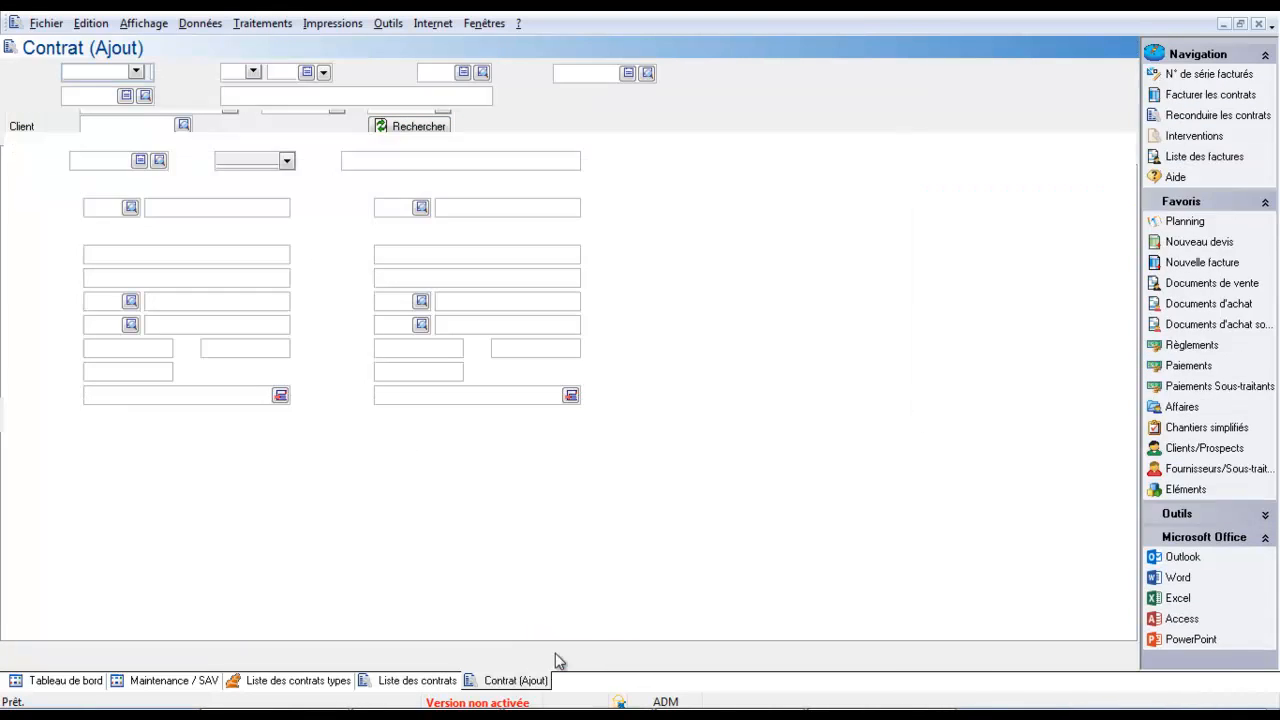
Assign the new contract the family Contrats annuels and the contract type "Contrats entretien du site CCM"
click(324, 74)
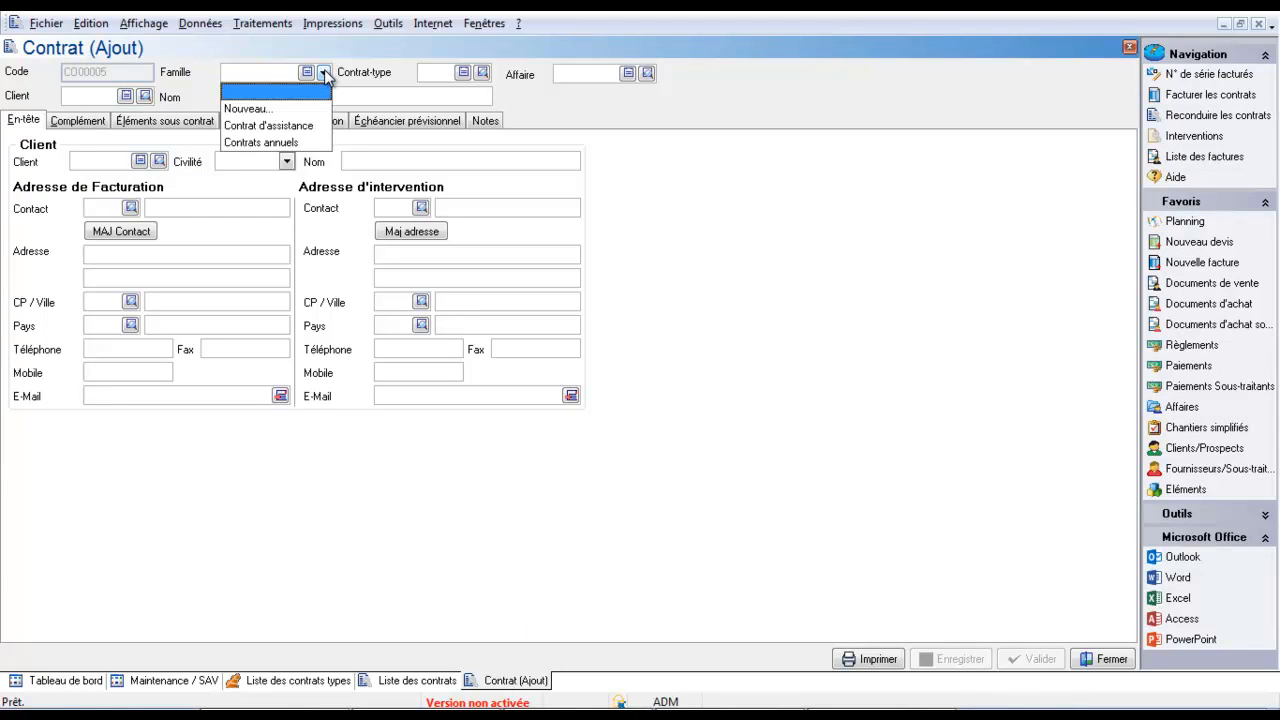
click(285, 142)
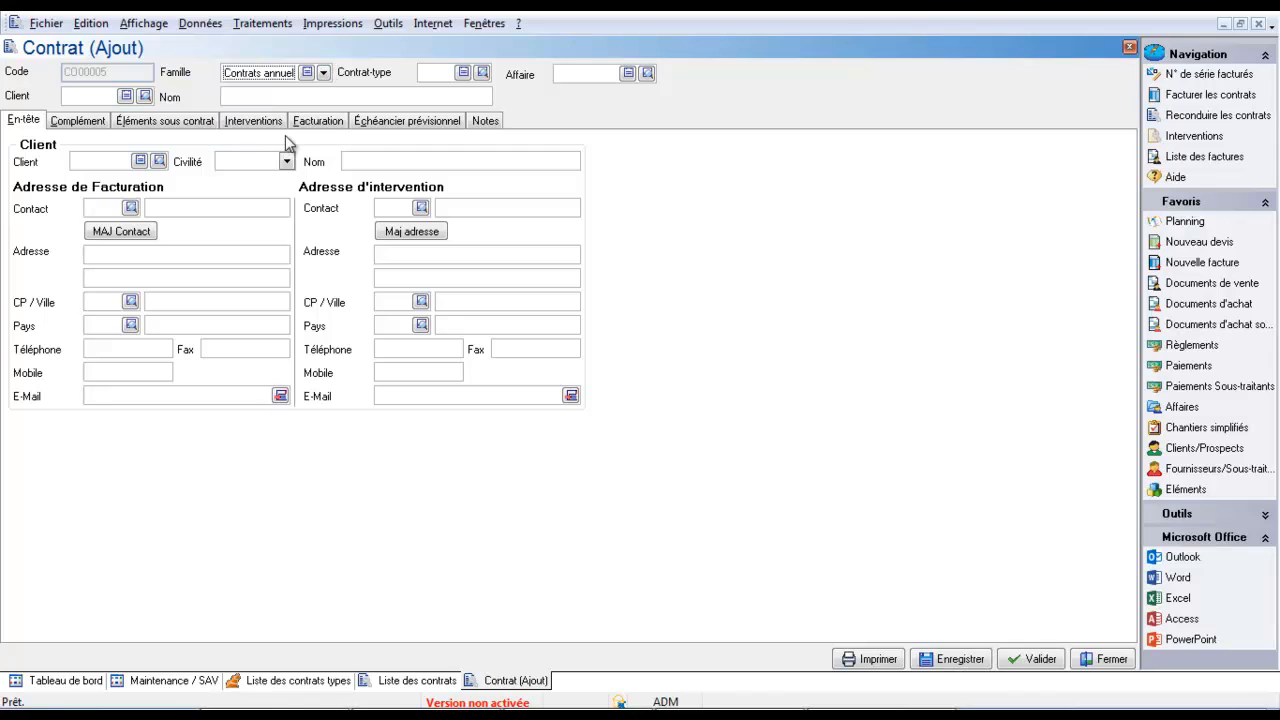
click(481, 74)
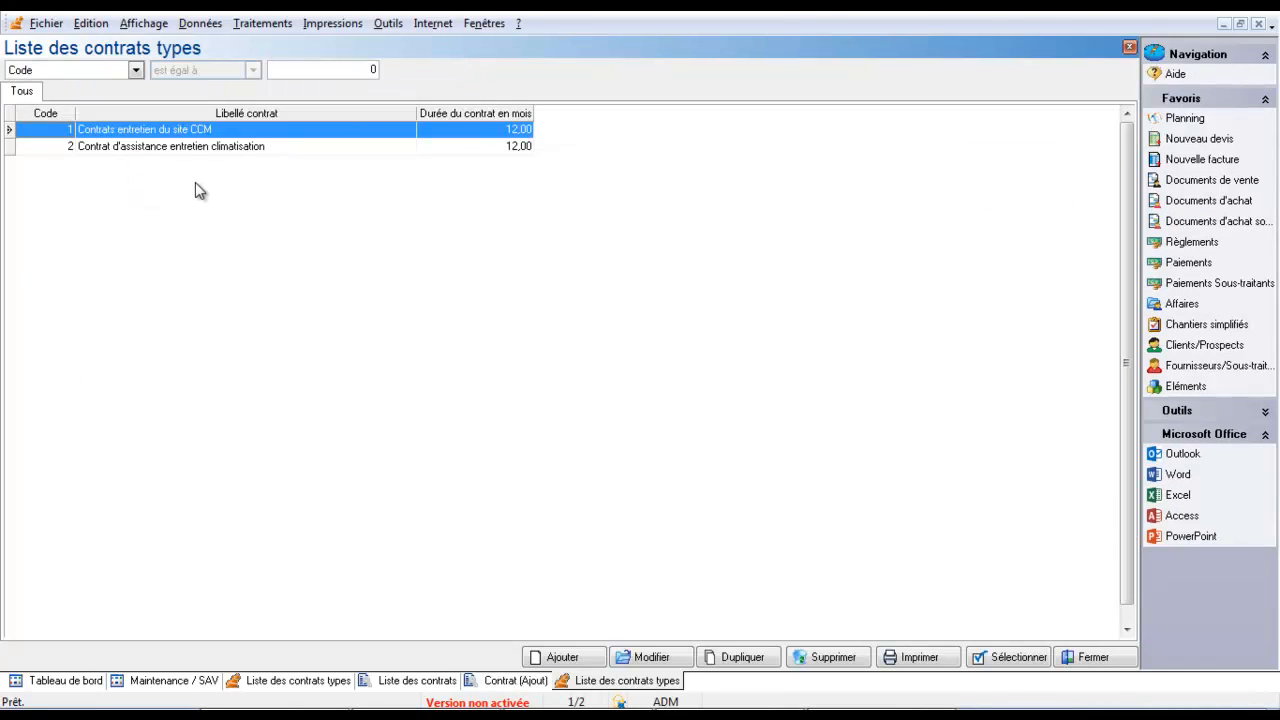
double_click(157, 132)
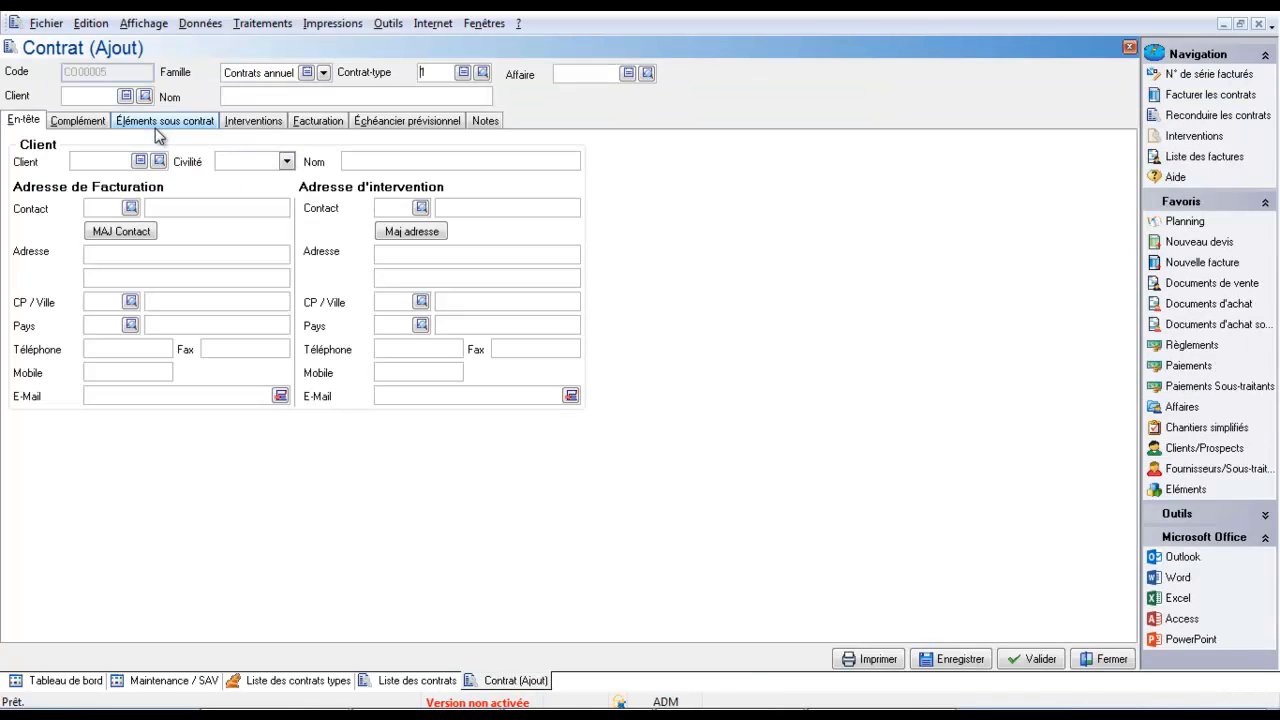
Link the contract to the completed CCM project and load the information tied to that project
click(575, 72)
click(645, 75)
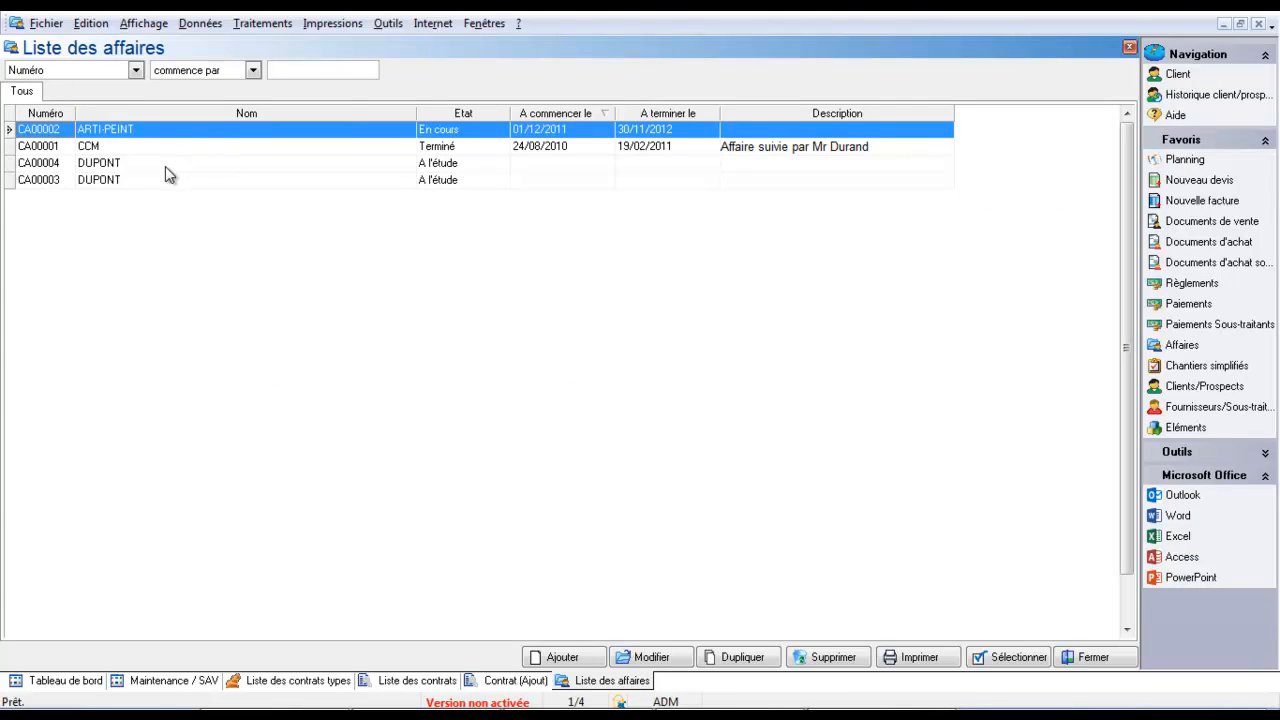
double_click(165, 149)
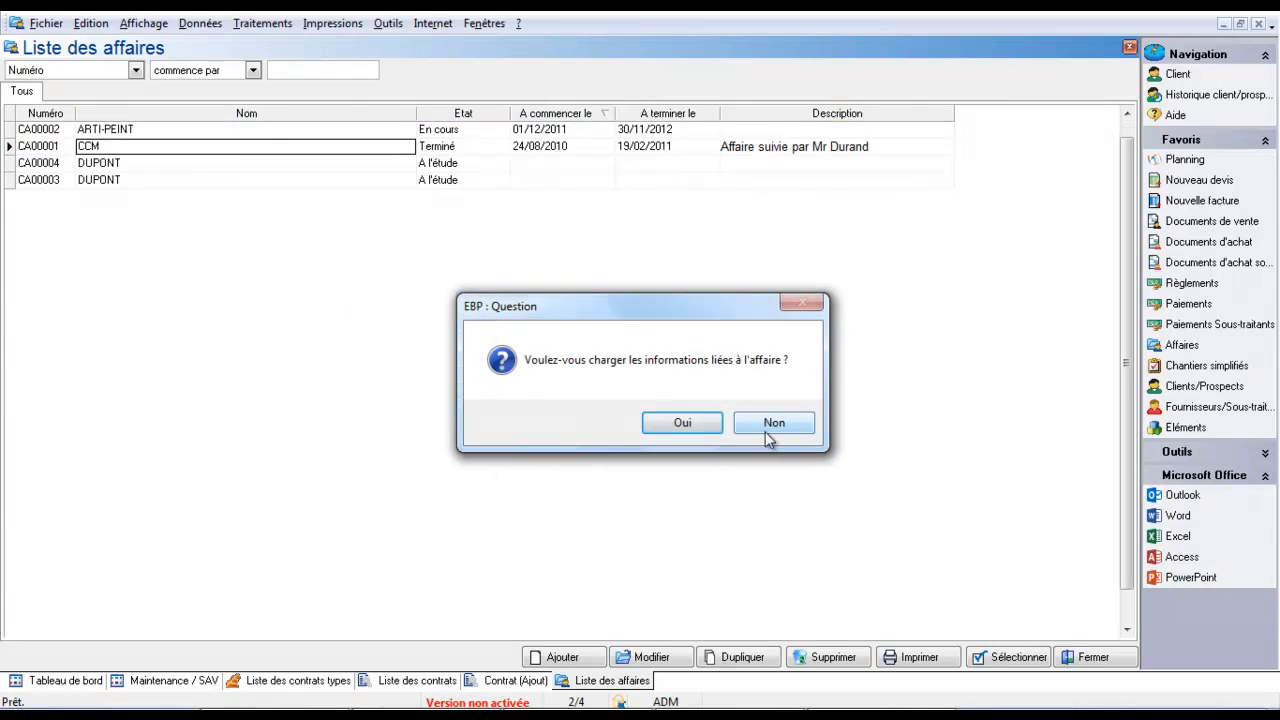
click(700, 424)
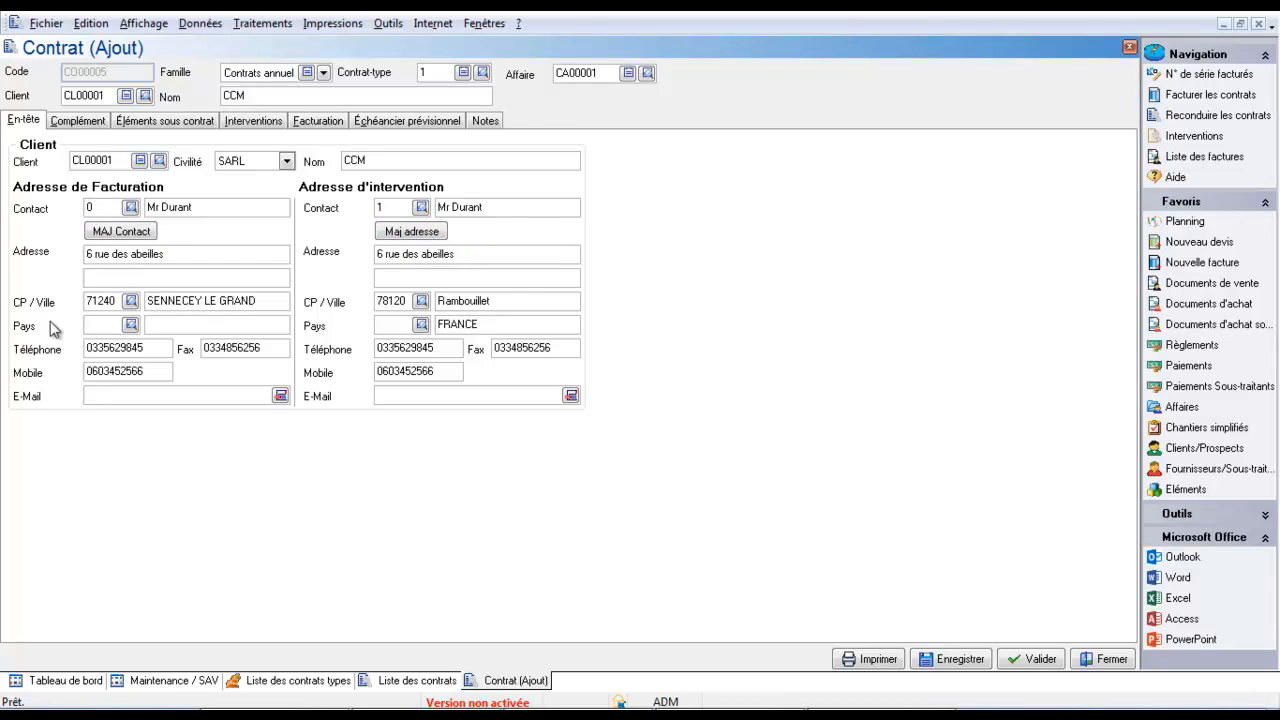
Review the new contract's label and dates, covered elements, intervention periodicity, billing settings and forecast payment schedule
click(66, 128)
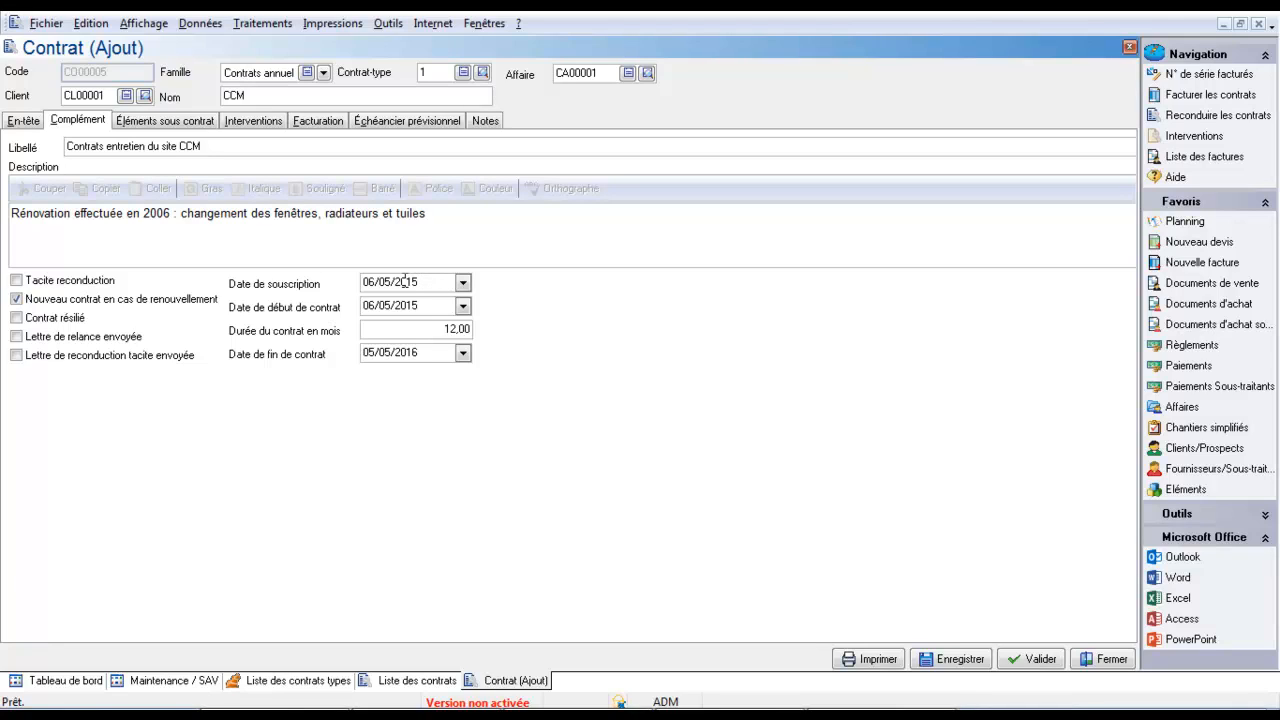
click(463, 307)
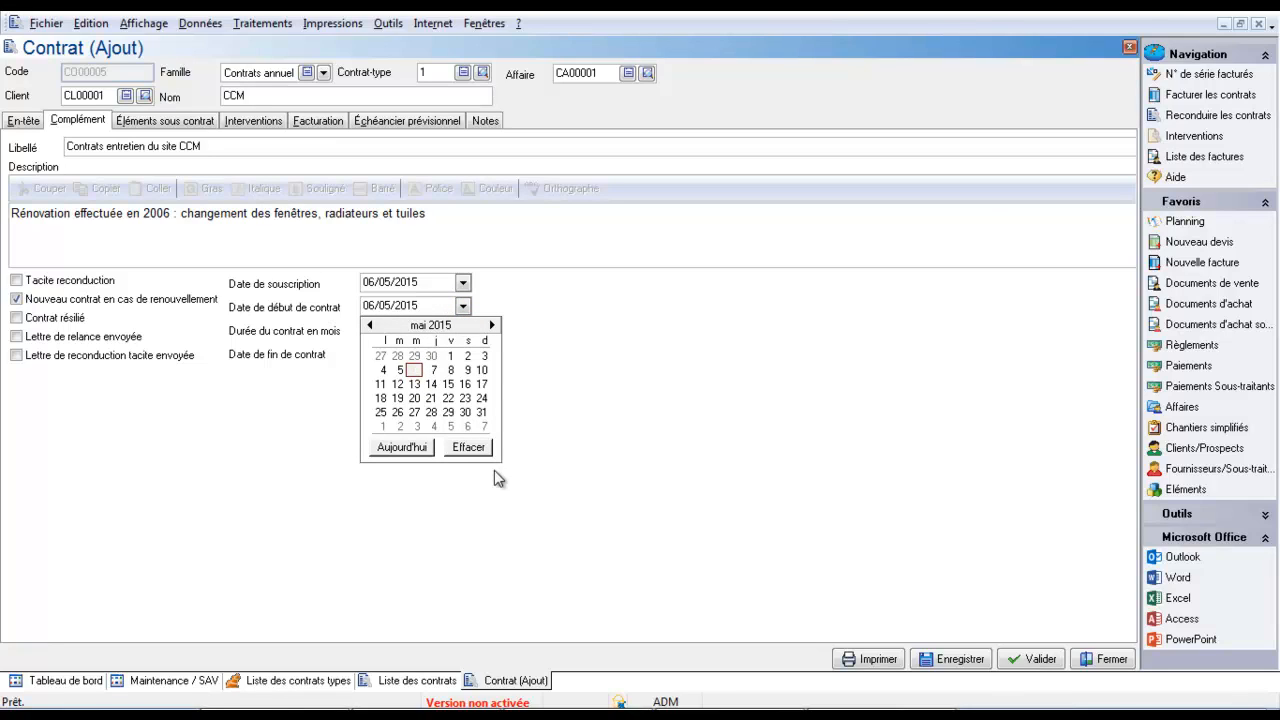
click(543, 489)
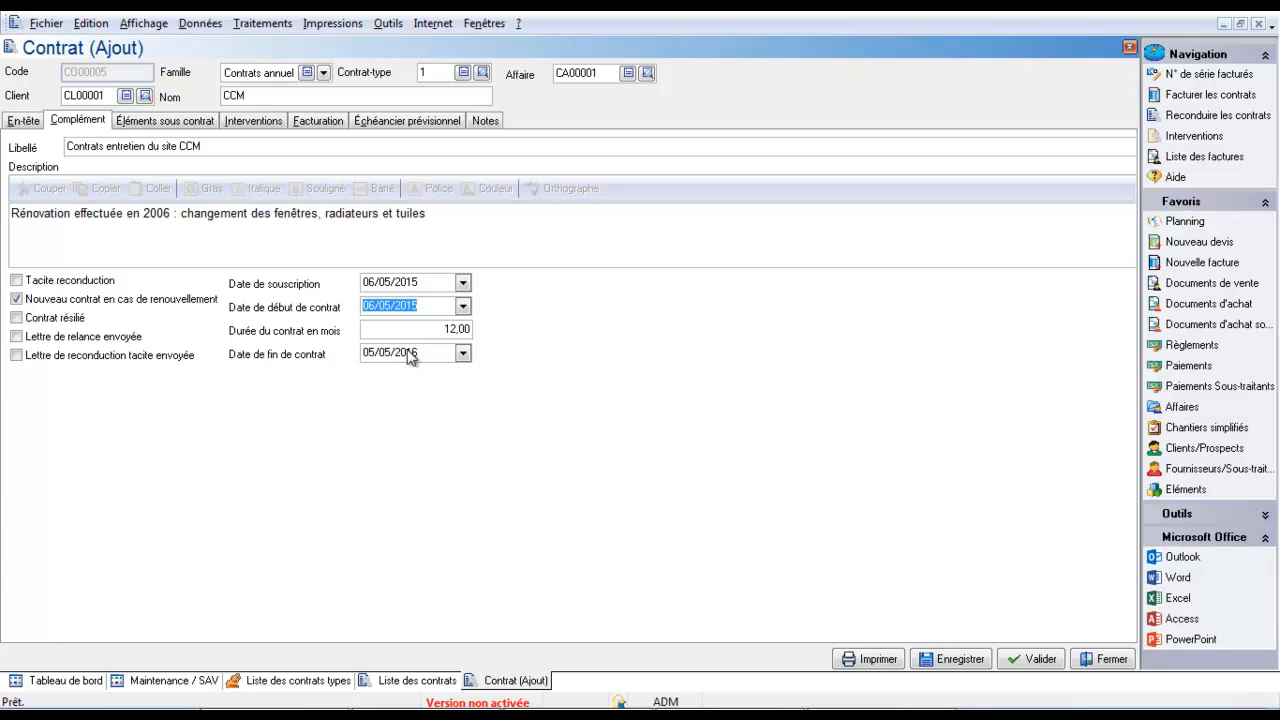
click(178, 121)
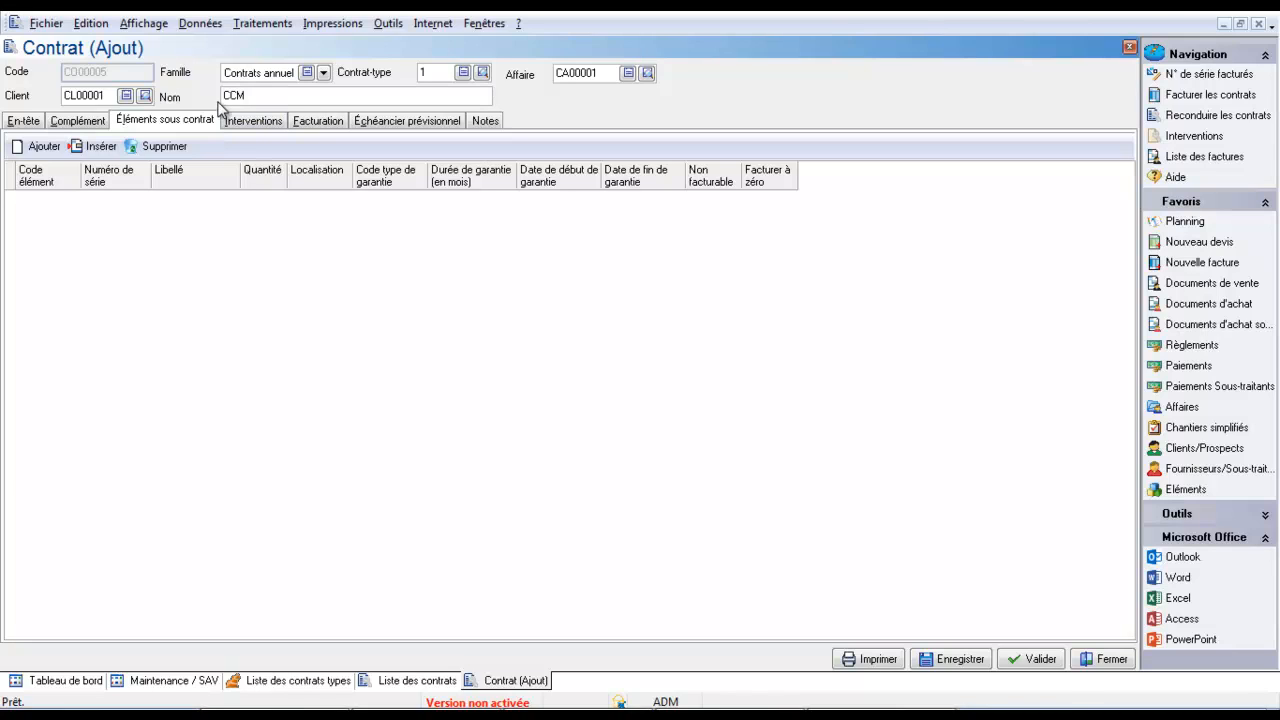
click(243, 121)
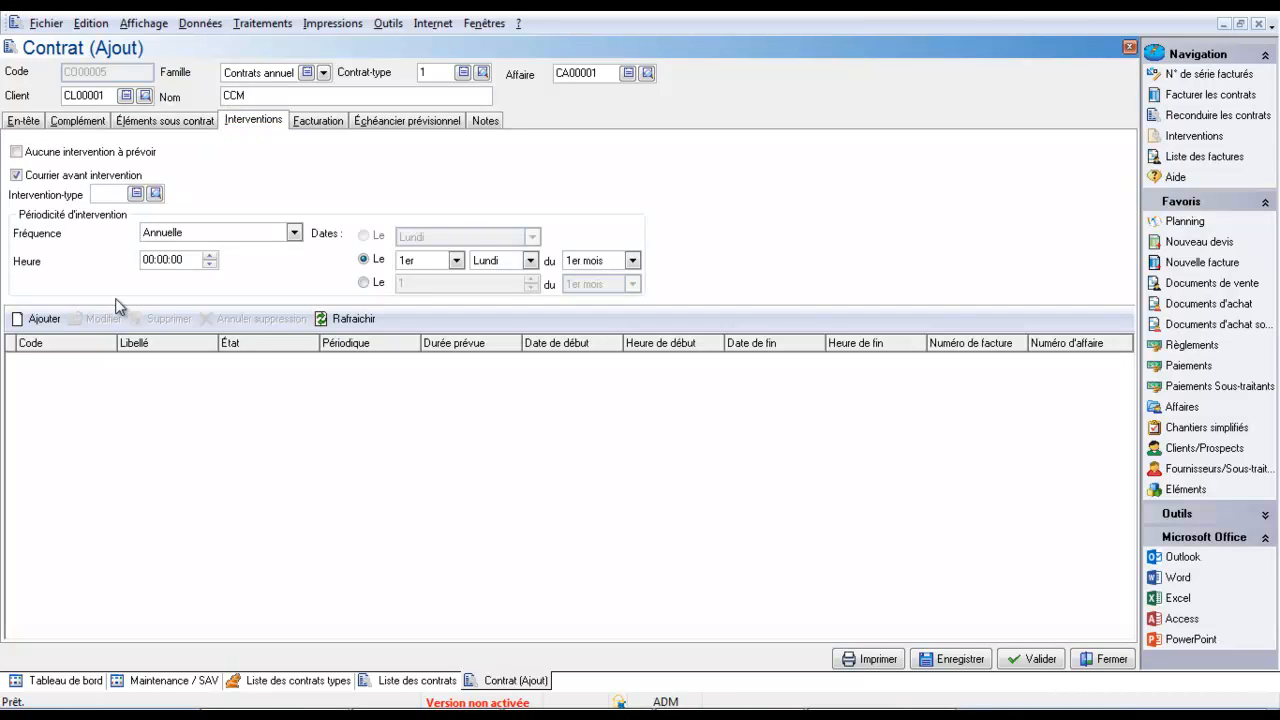
click(320, 121)
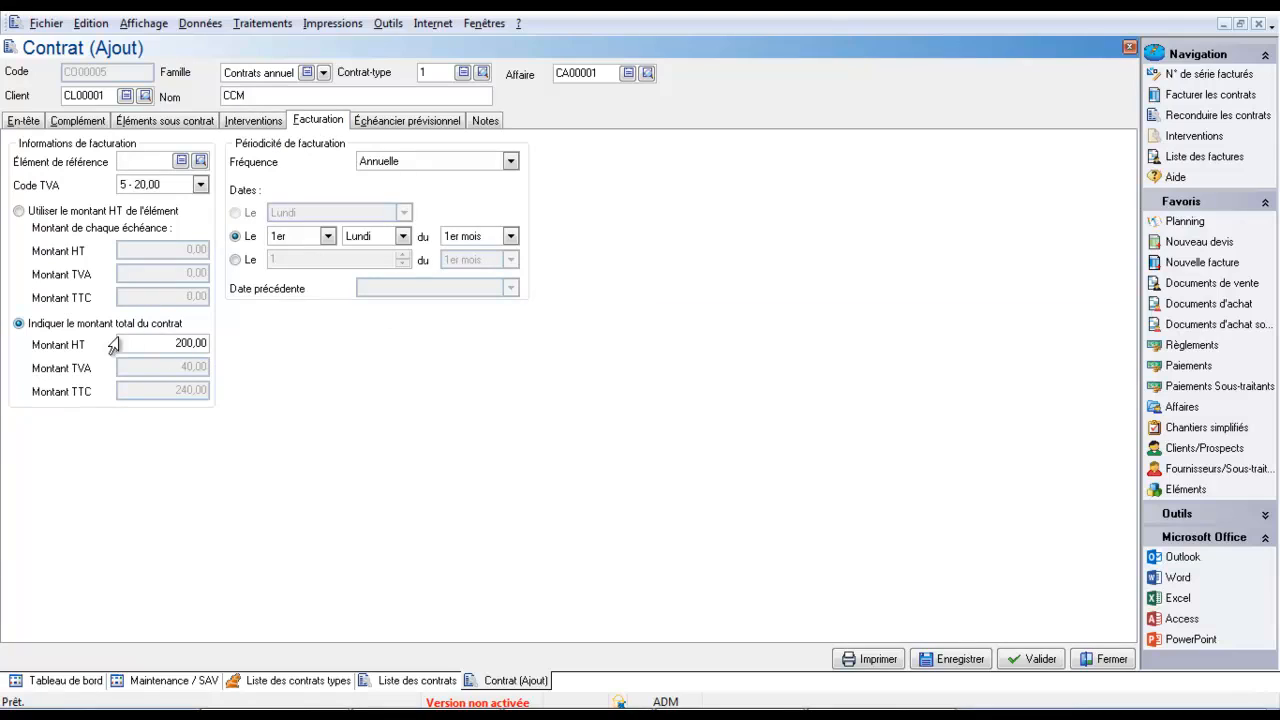
click(388, 121)
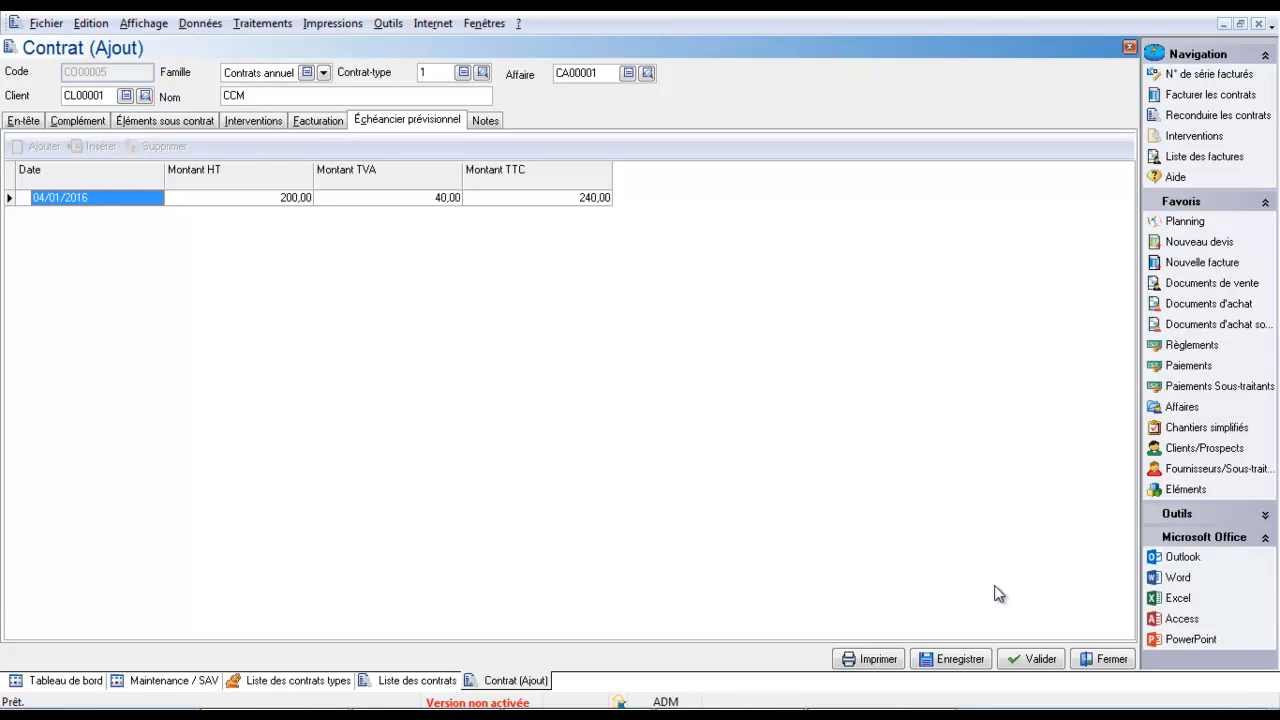
Validate the new contract, accepting that it has no intervention type and no planning appointments
click(1030, 659)
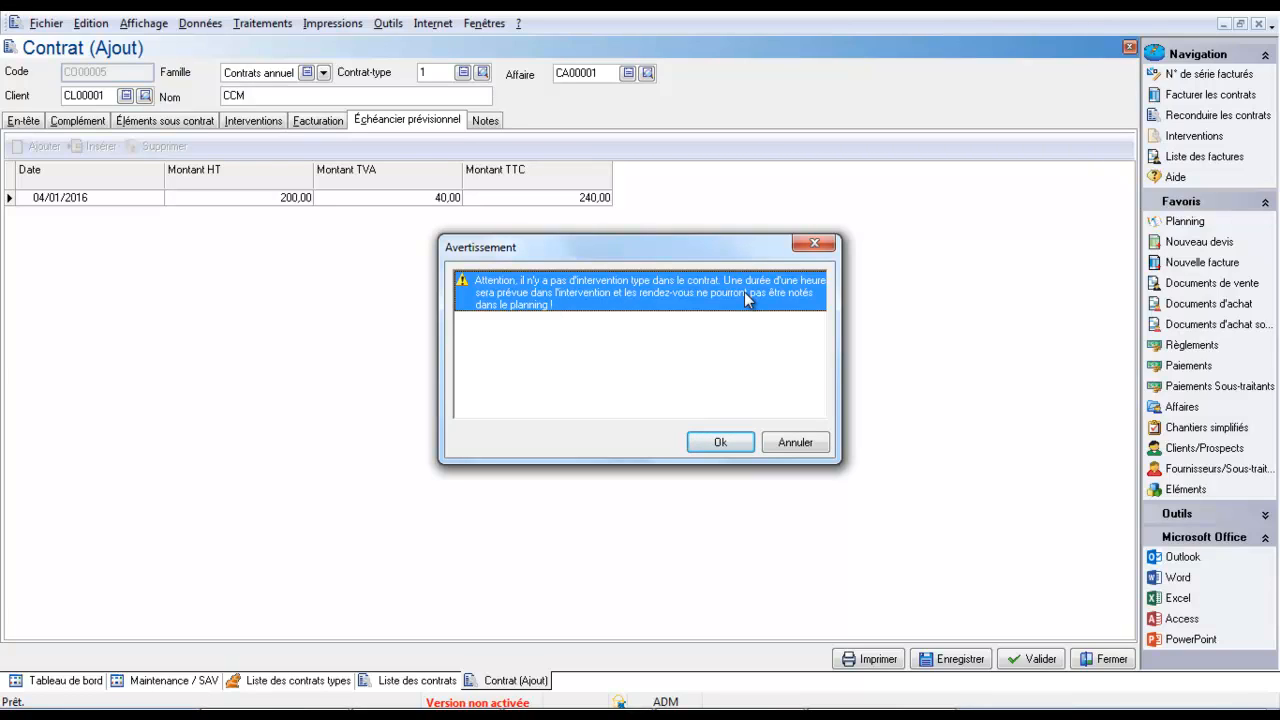
click(729, 446)
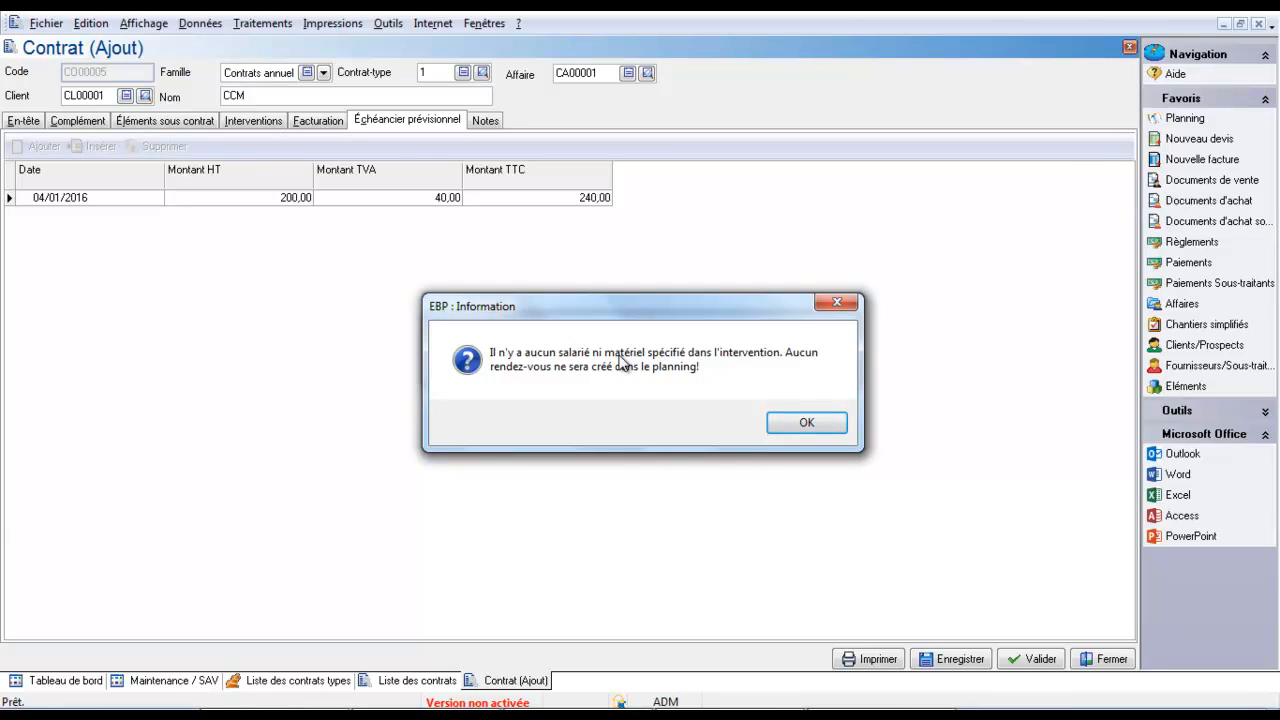
click(821, 424)
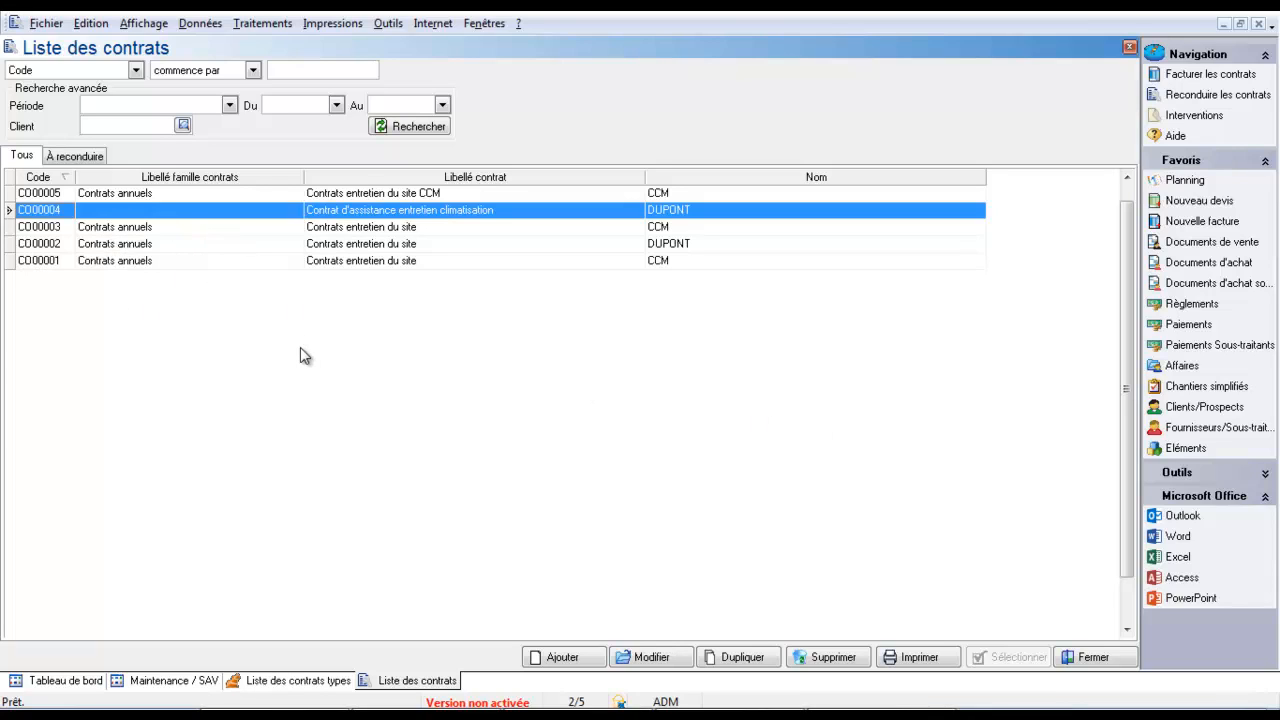
Reopen the list of Maintenance/S.A.V. contracts and show only the contracts due for renewal
click(266, 26)
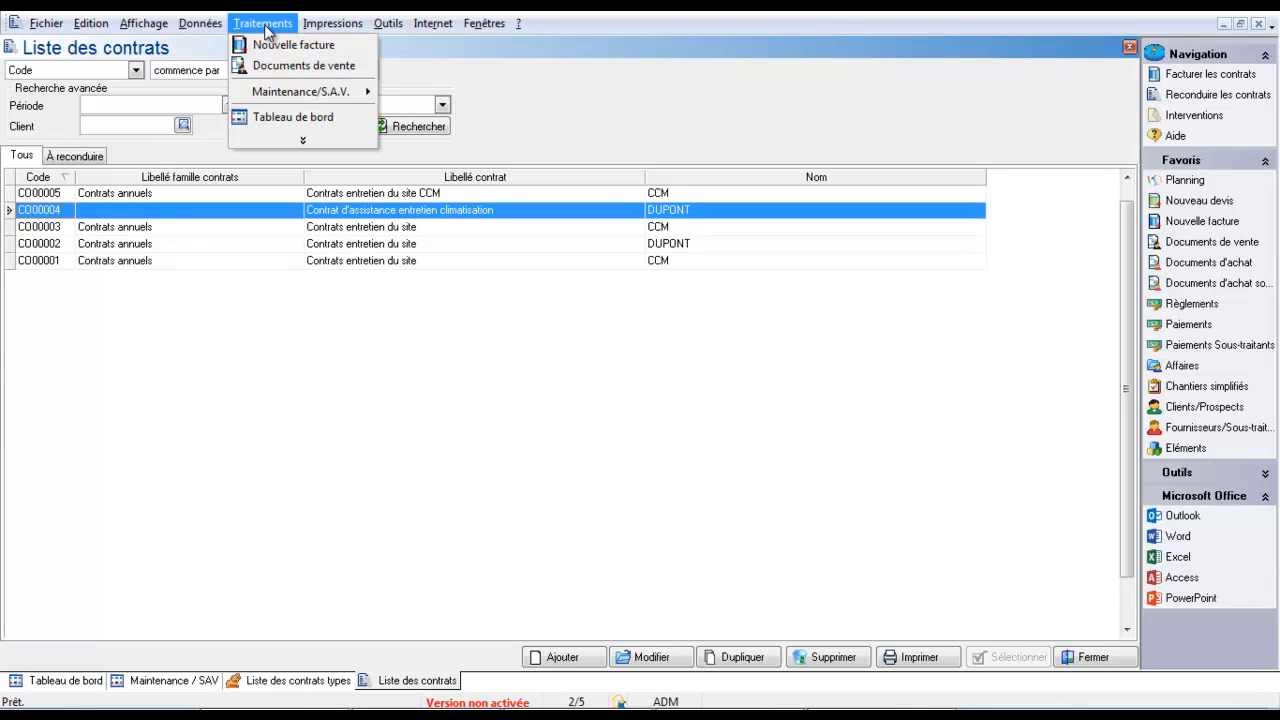
mouse_move(265, 97)
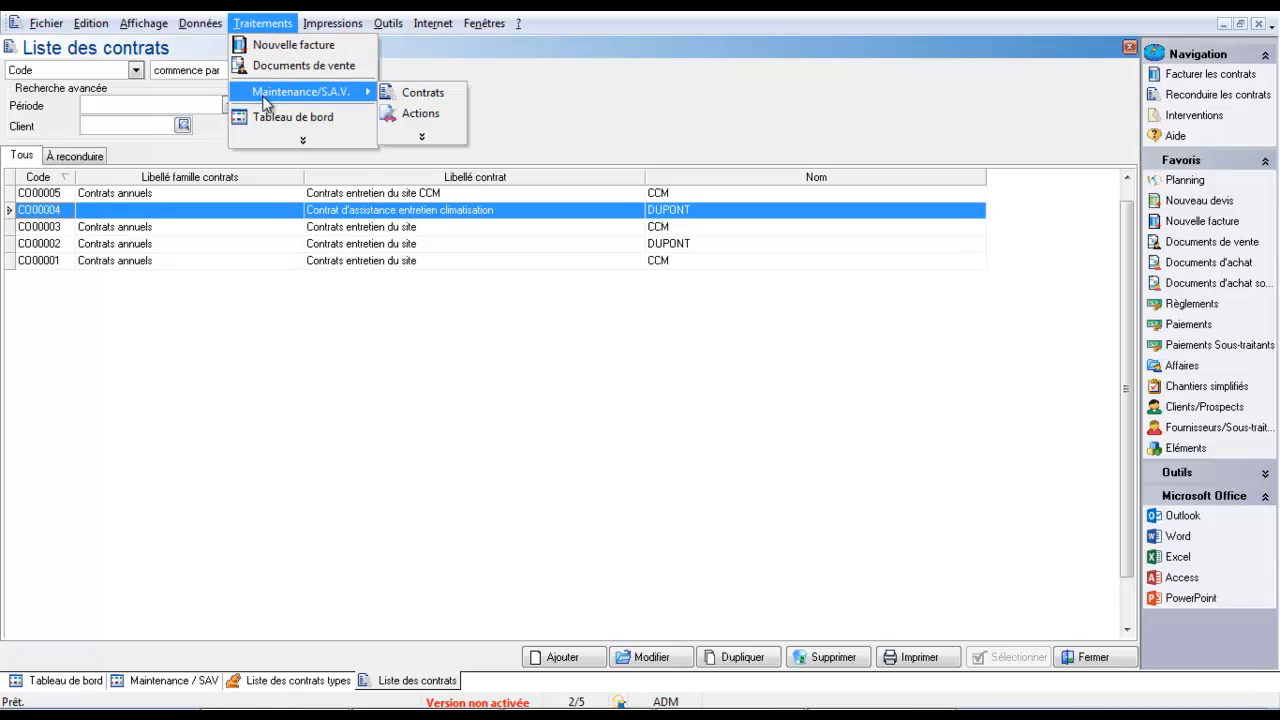
click(415, 93)
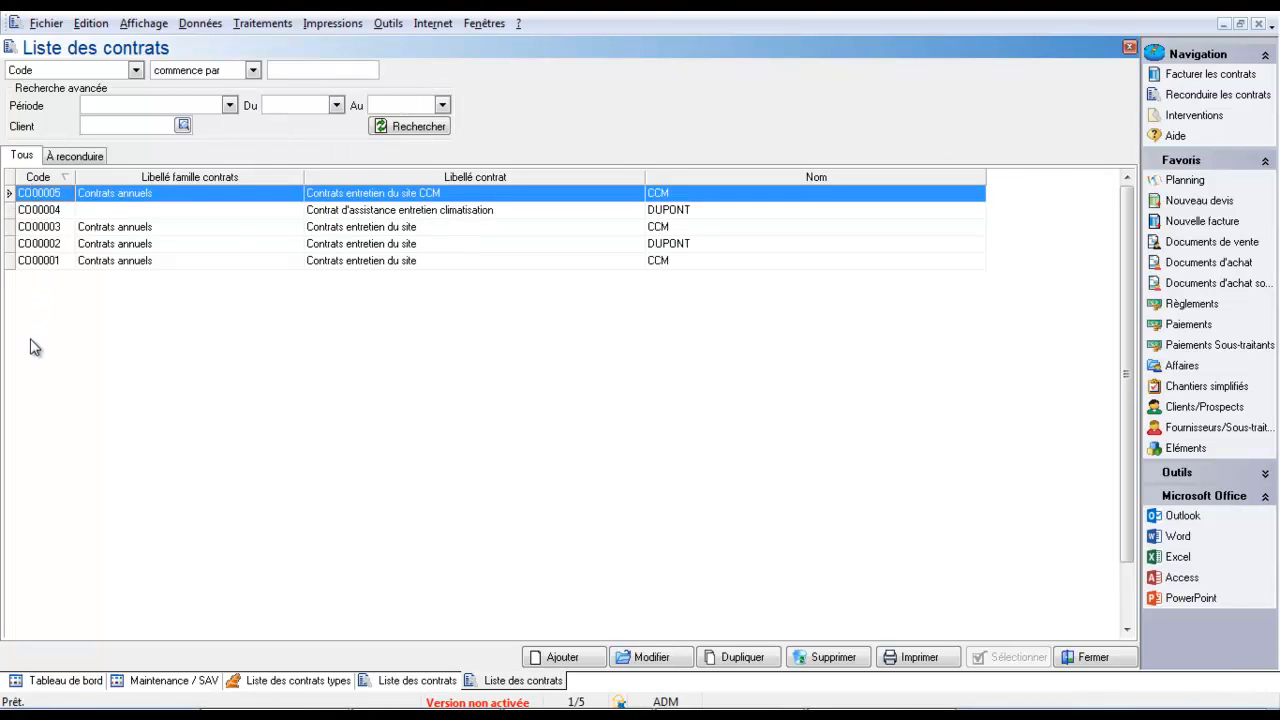
click(79, 160)
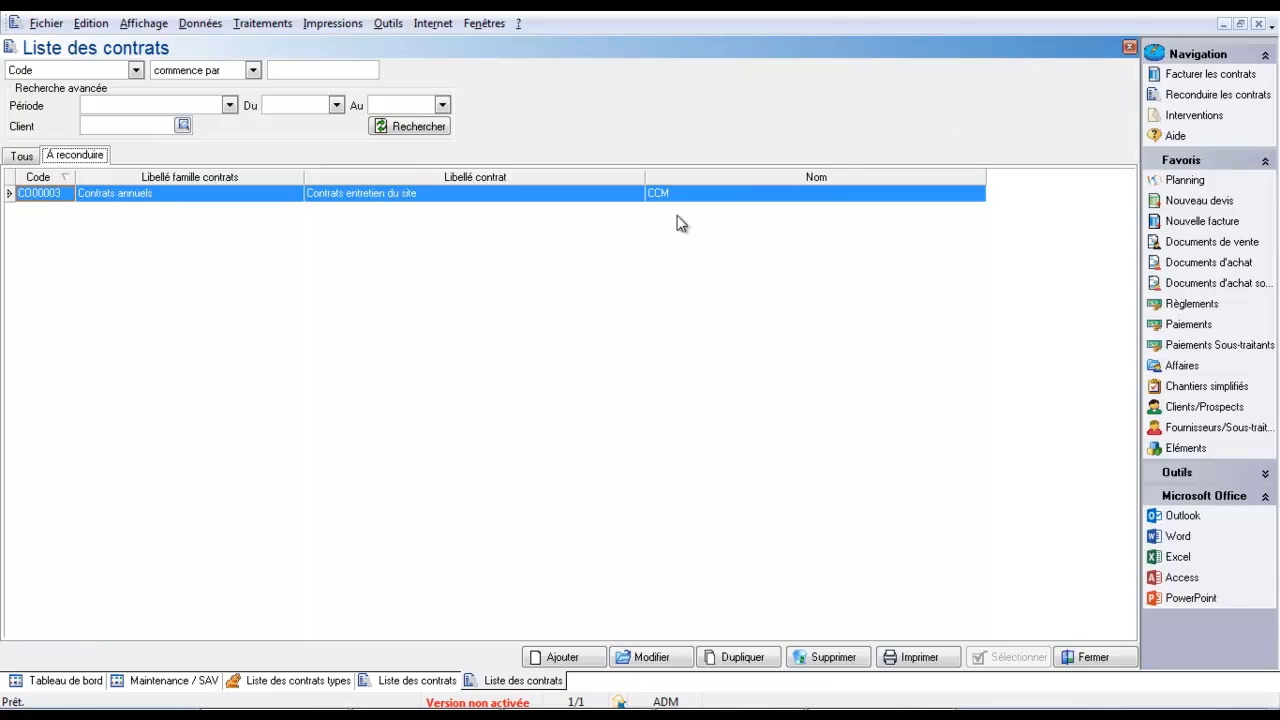
Invoice the contracts of client CL00001 up to 06/05/2015, with invoices created at today's date and client information updated
click(1192, 79)
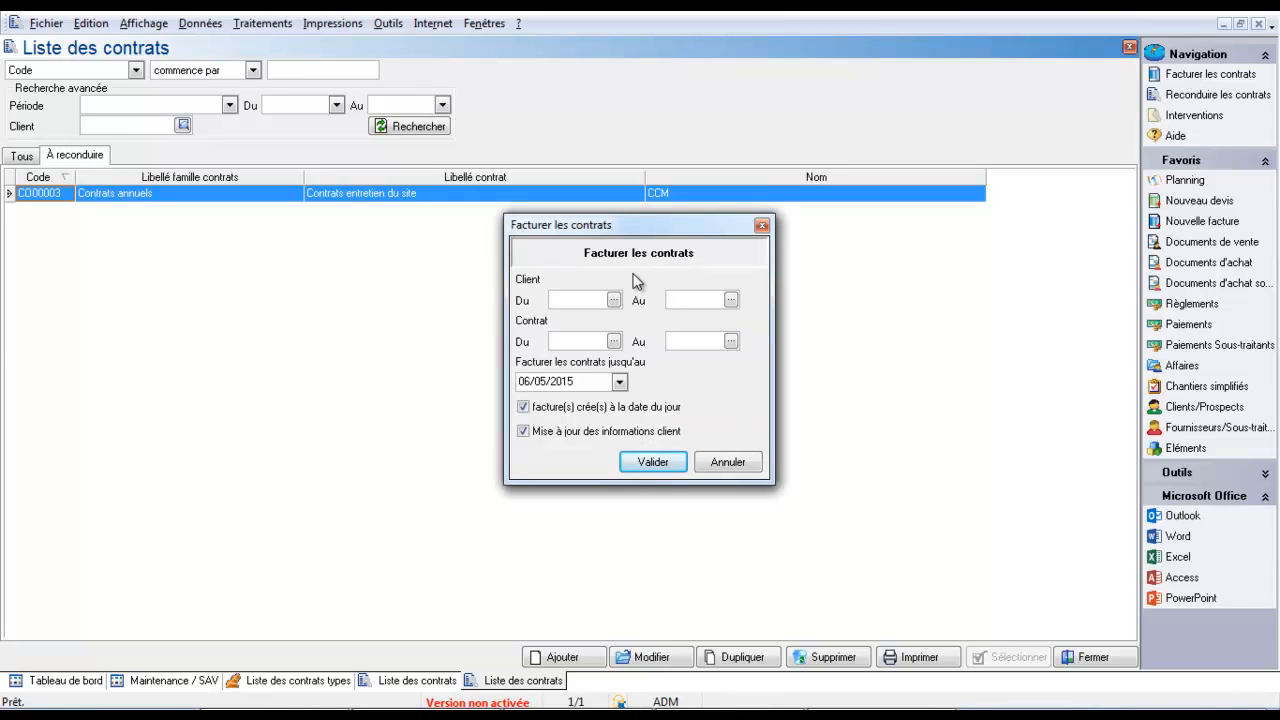
click(614, 301)
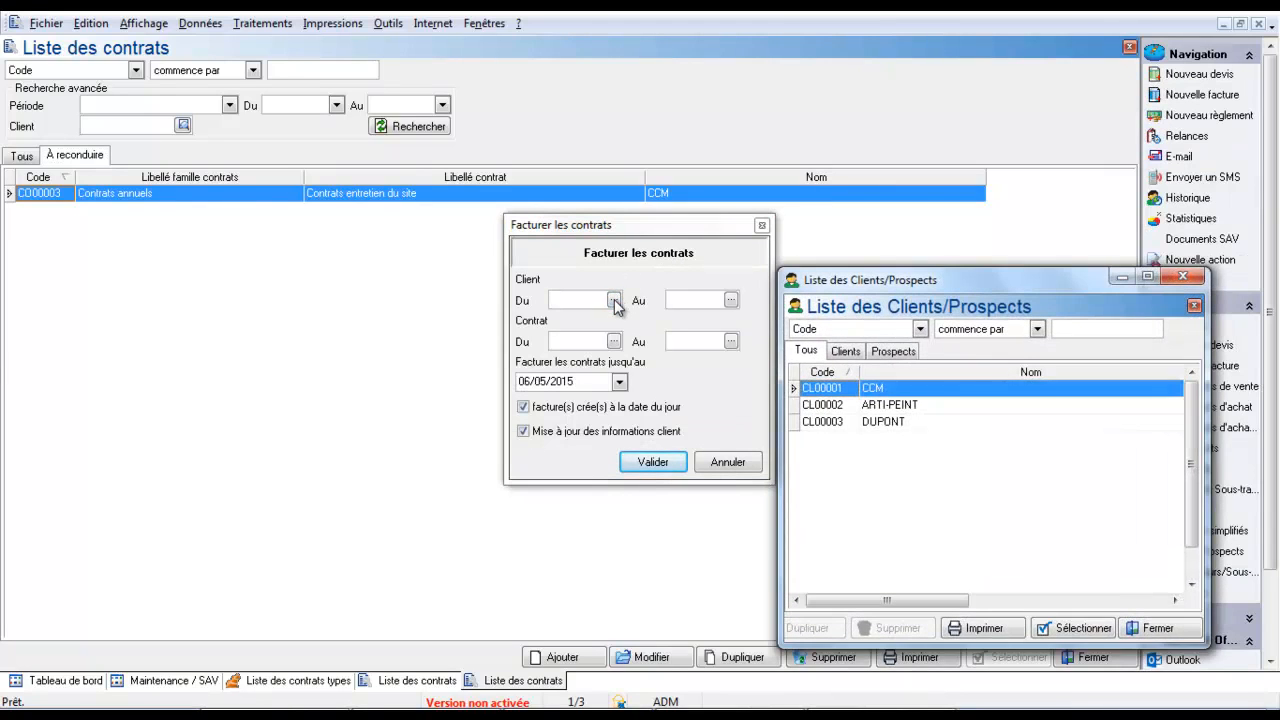
double_click(833, 390)
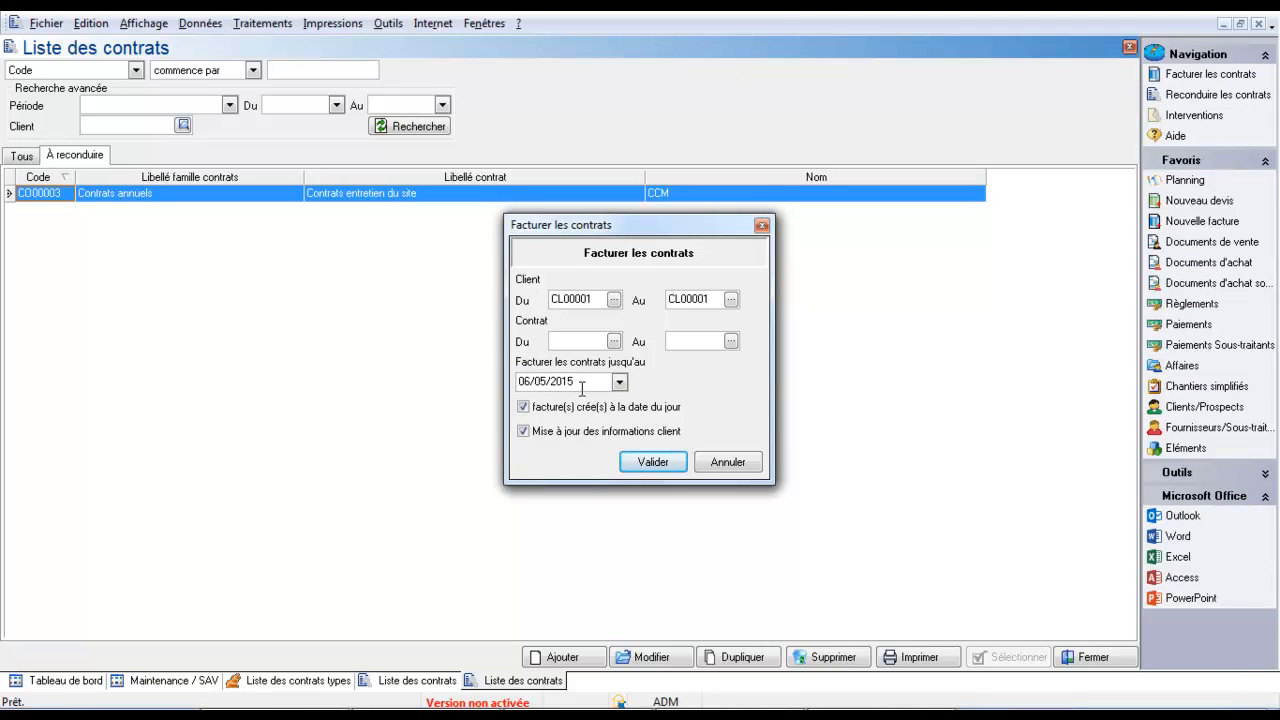
click(651, 465)
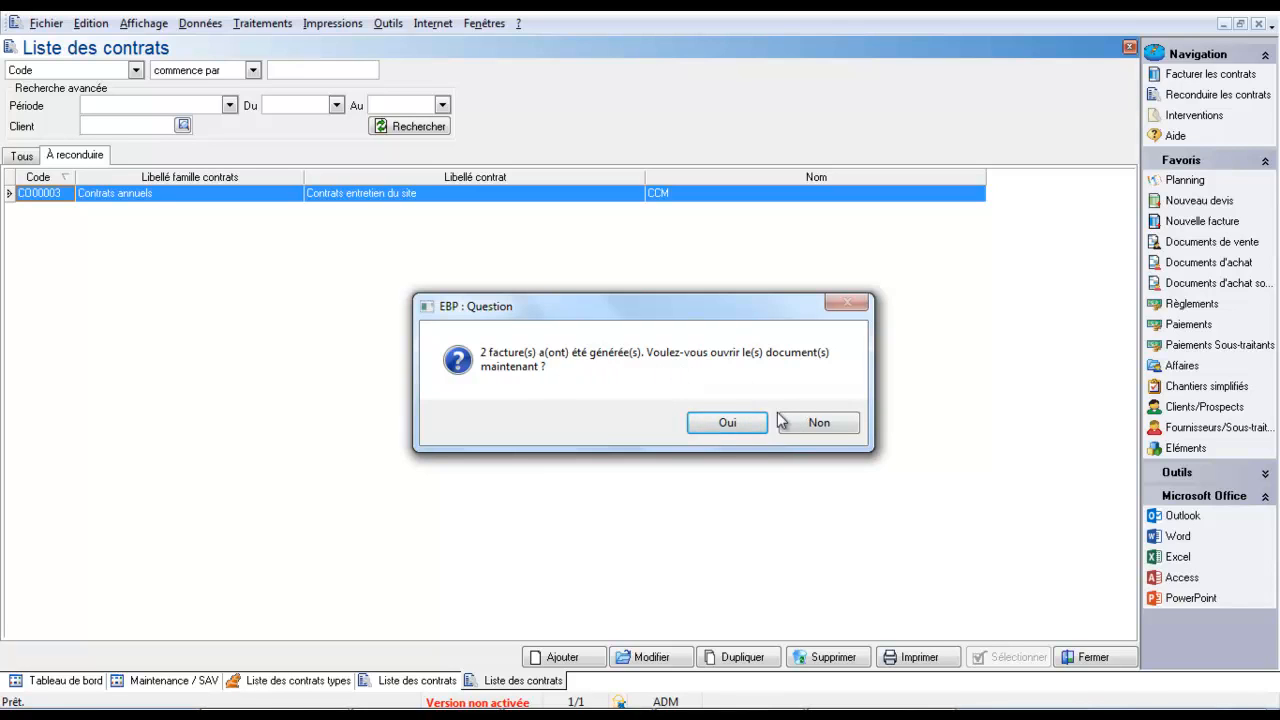
Open the invoices generated from the contract to check their lines, and close them and the list of contracts due for renewal
click(727, 423)
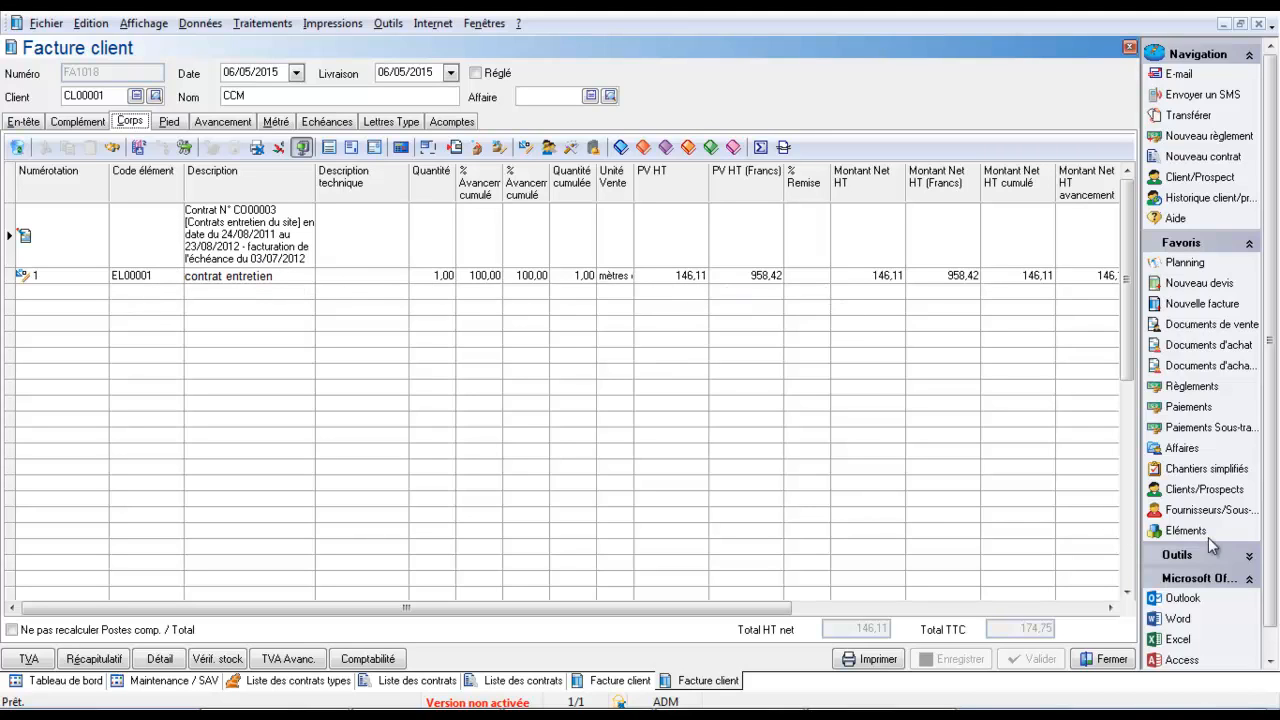
click(1108, 659)
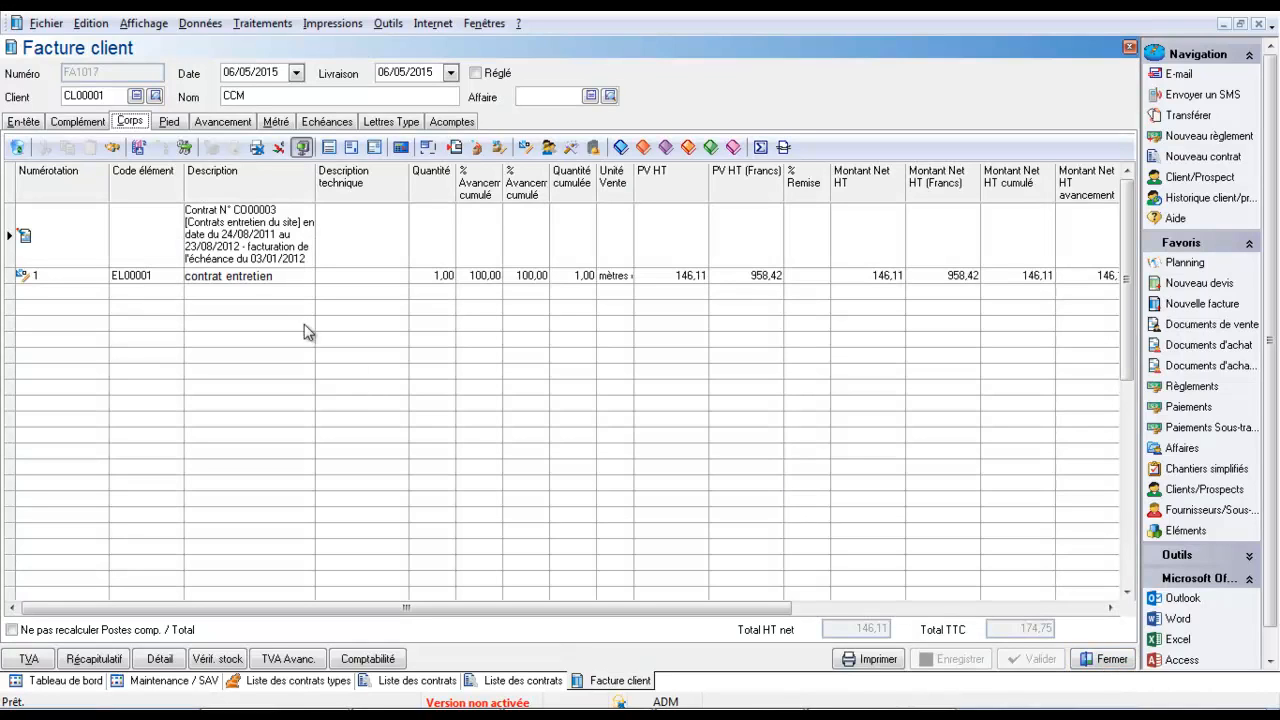
click(1110, 661)
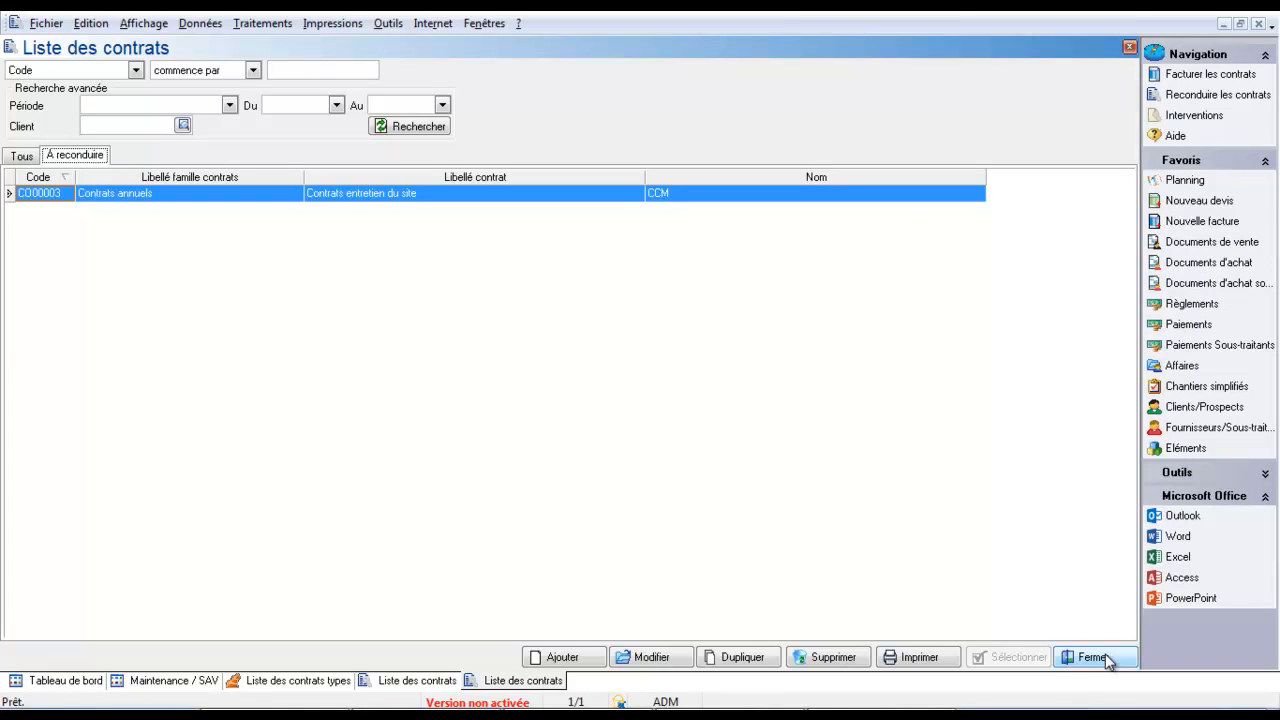
click(1108, 659)
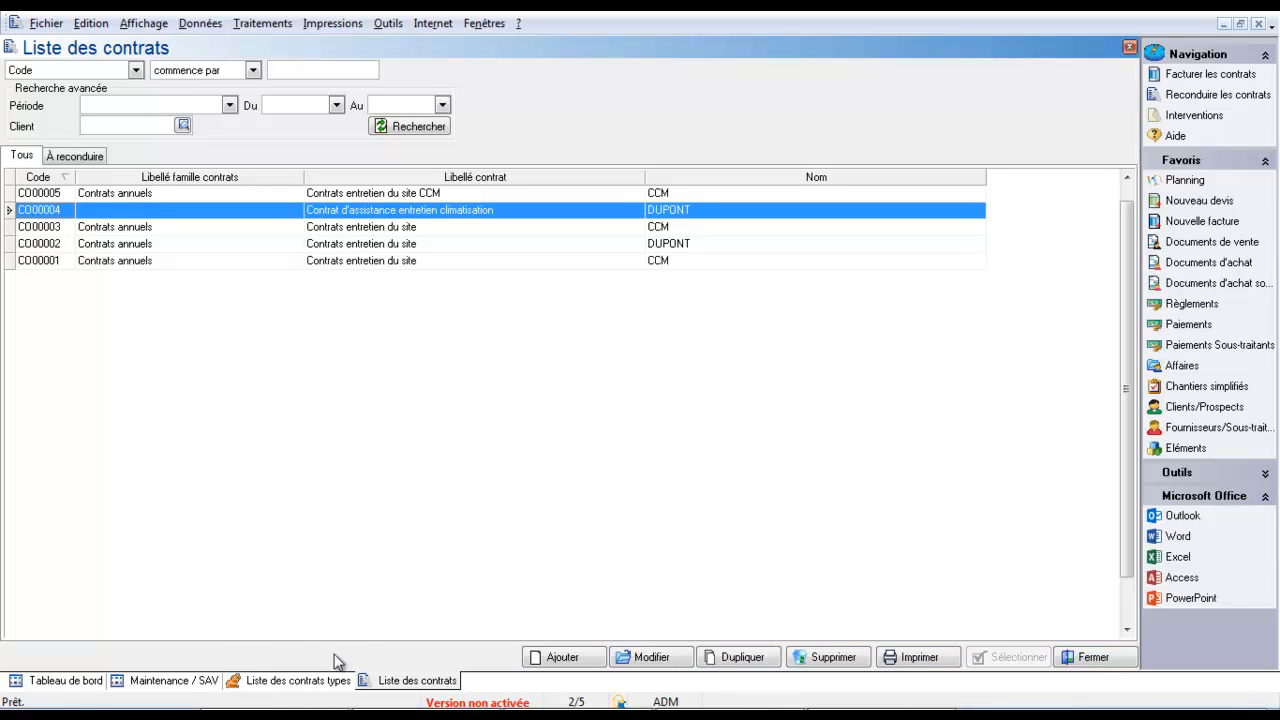
From the Maintenance / SAV dashboard, view the contract due for a reminder, close it and open the overdue contract to renew
click(181, 685)
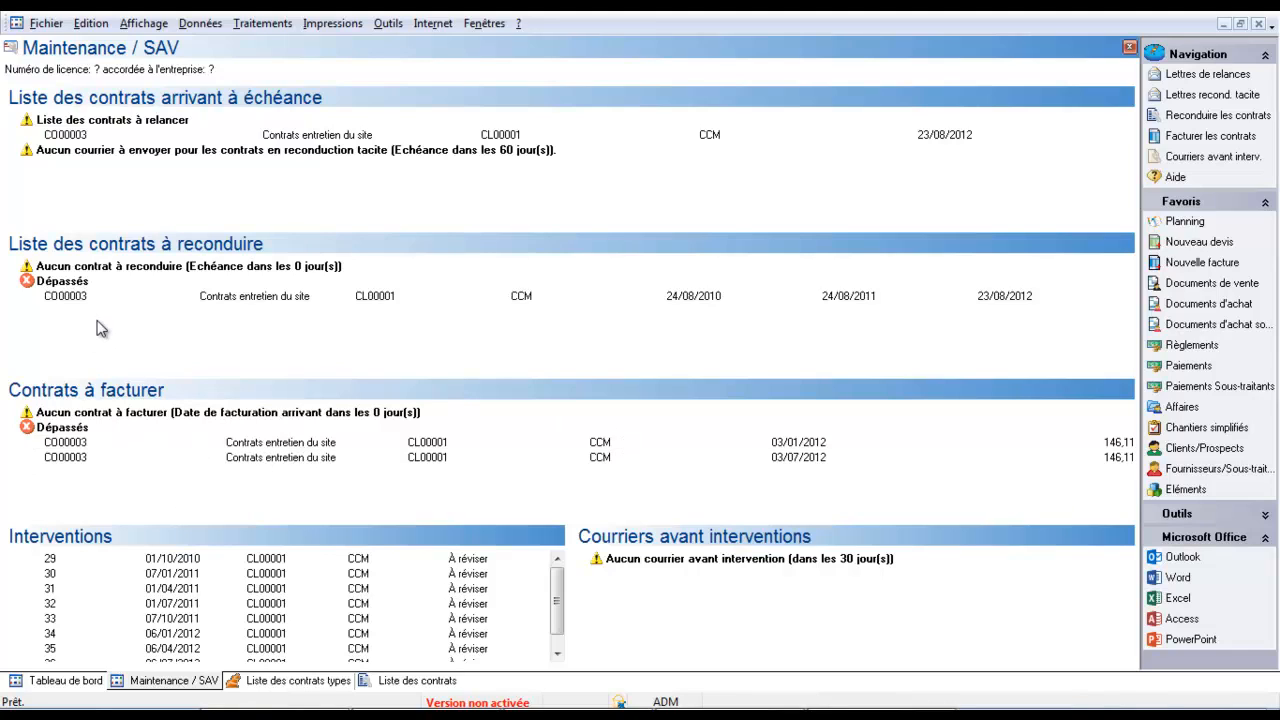
click(71, 140)
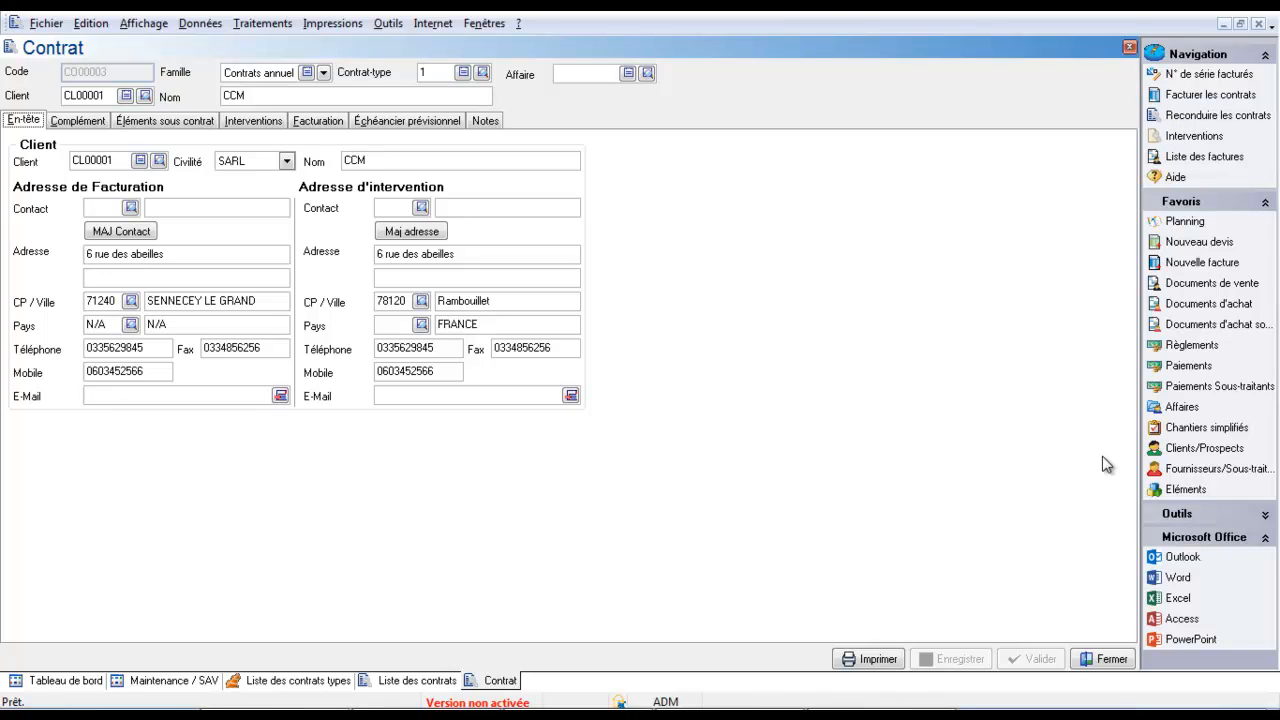
click(1110, 660)
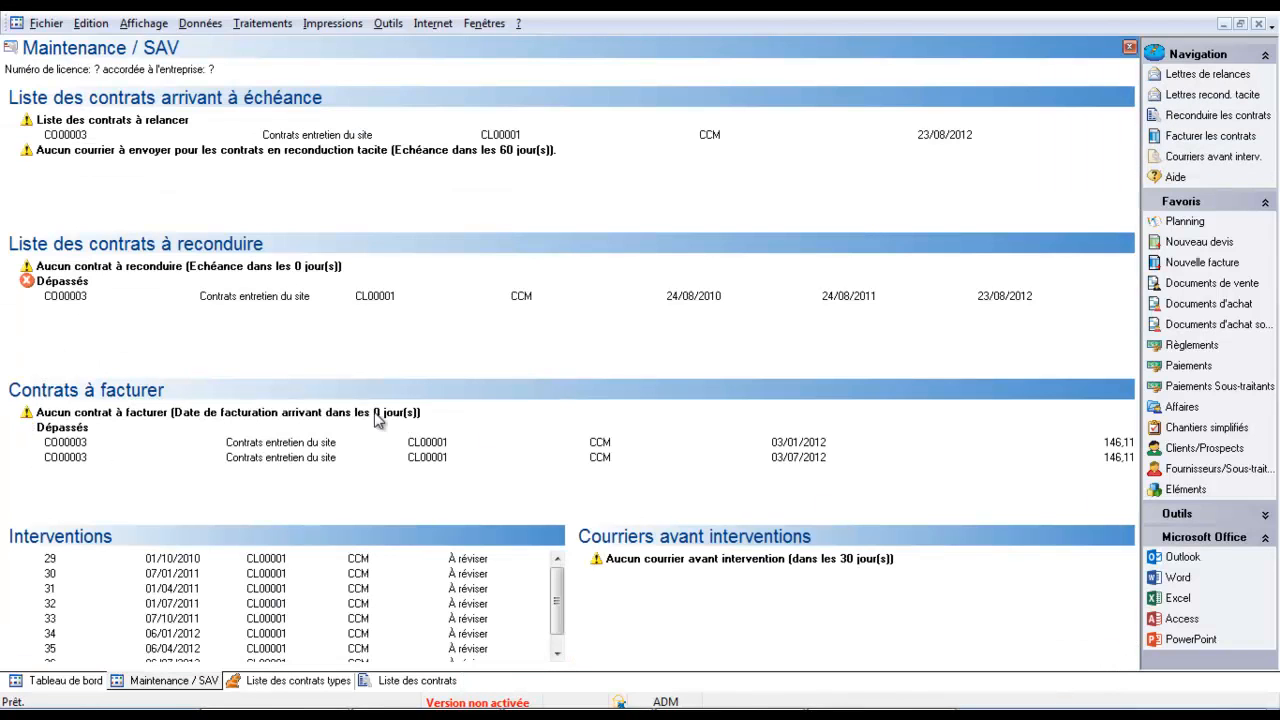
click(66, 303)
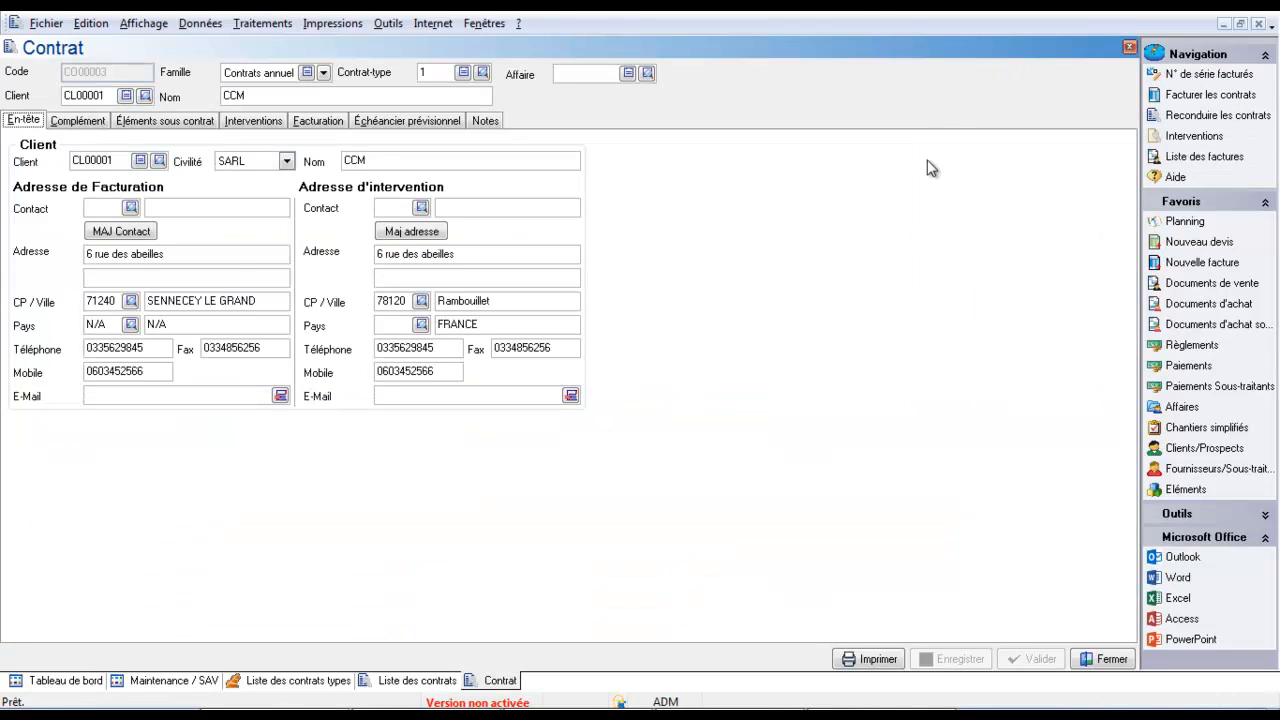
click(1213, 117)
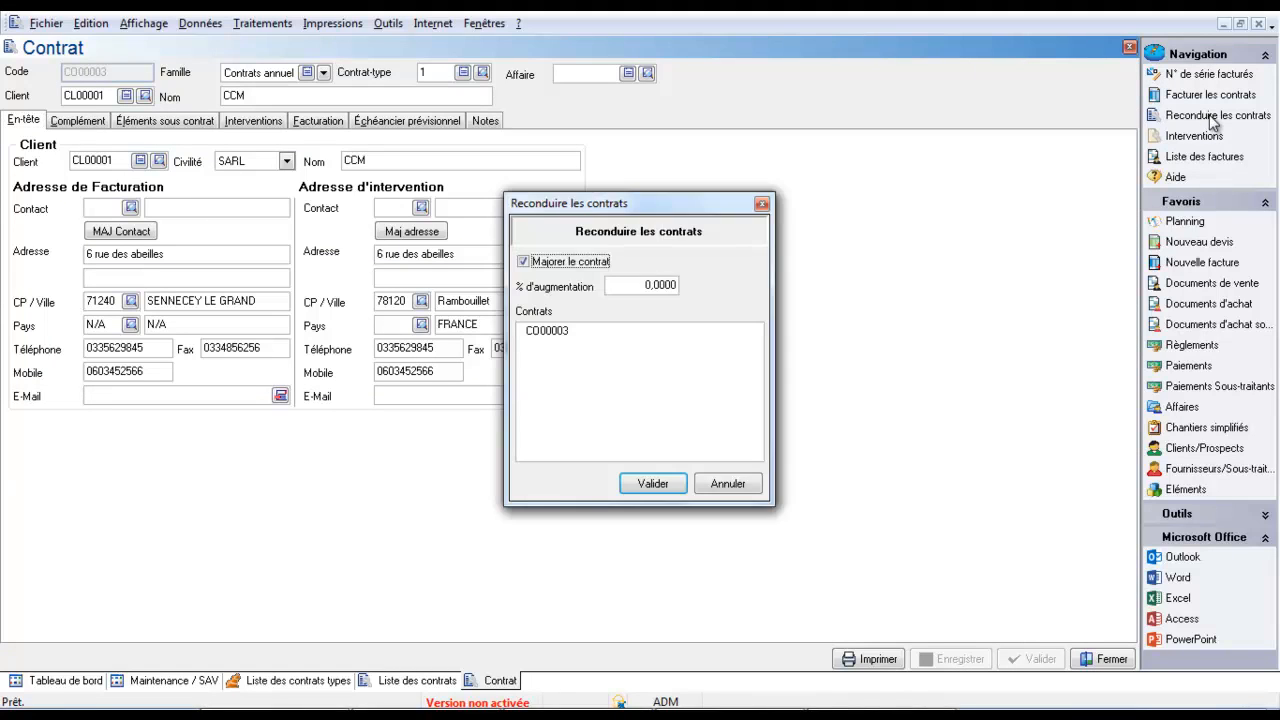
click(523, 262)
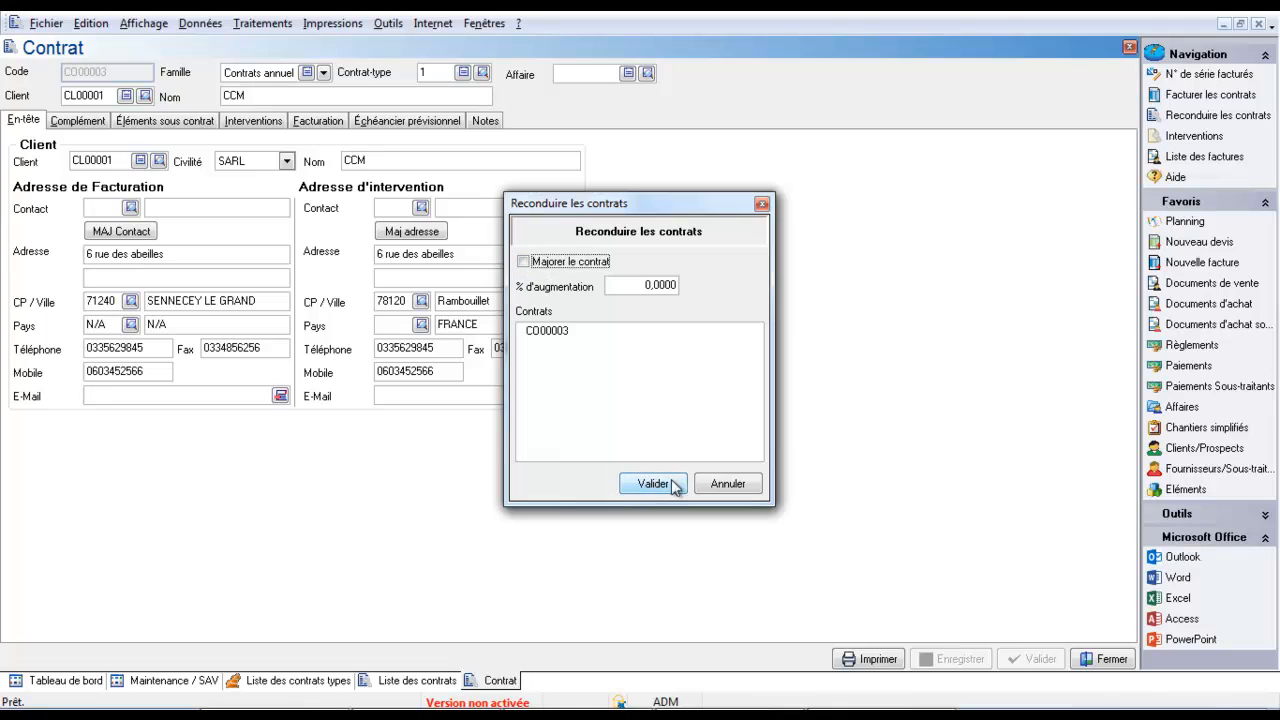
click(724, 485)
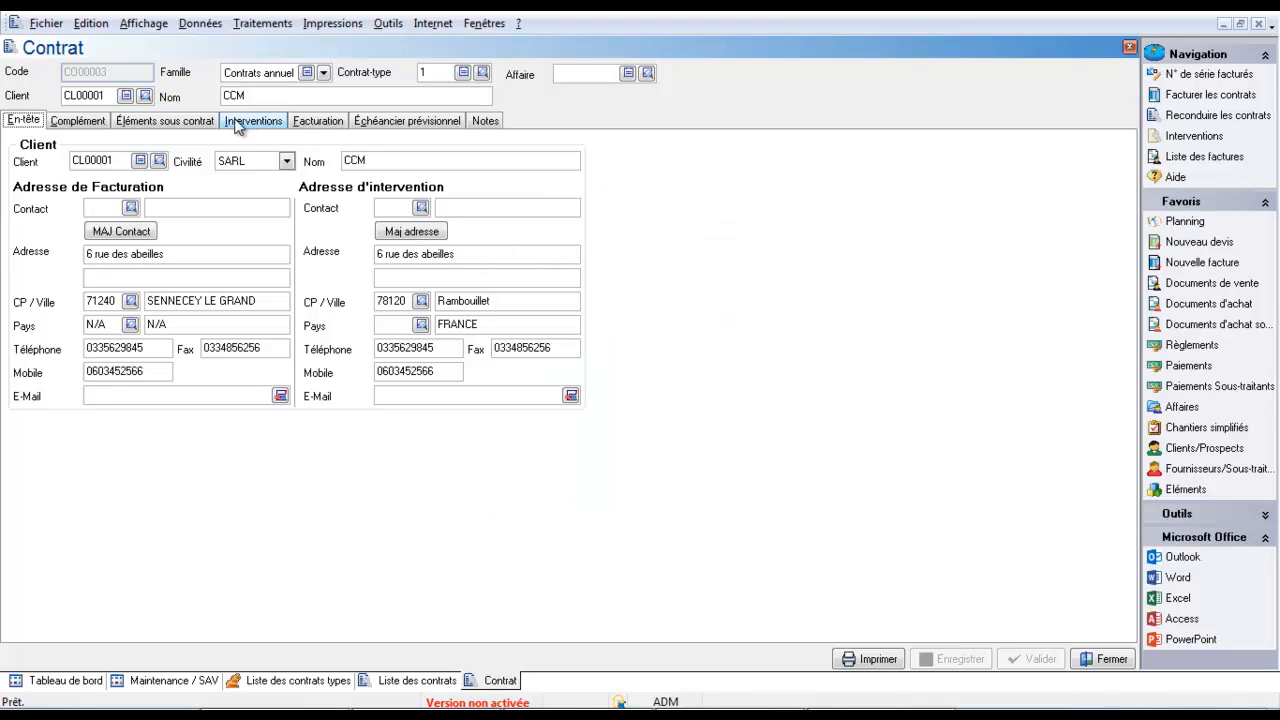
Review the contract's covered elements and dates, and renew contract CO00003 with no percentage increase
click(193, 123)
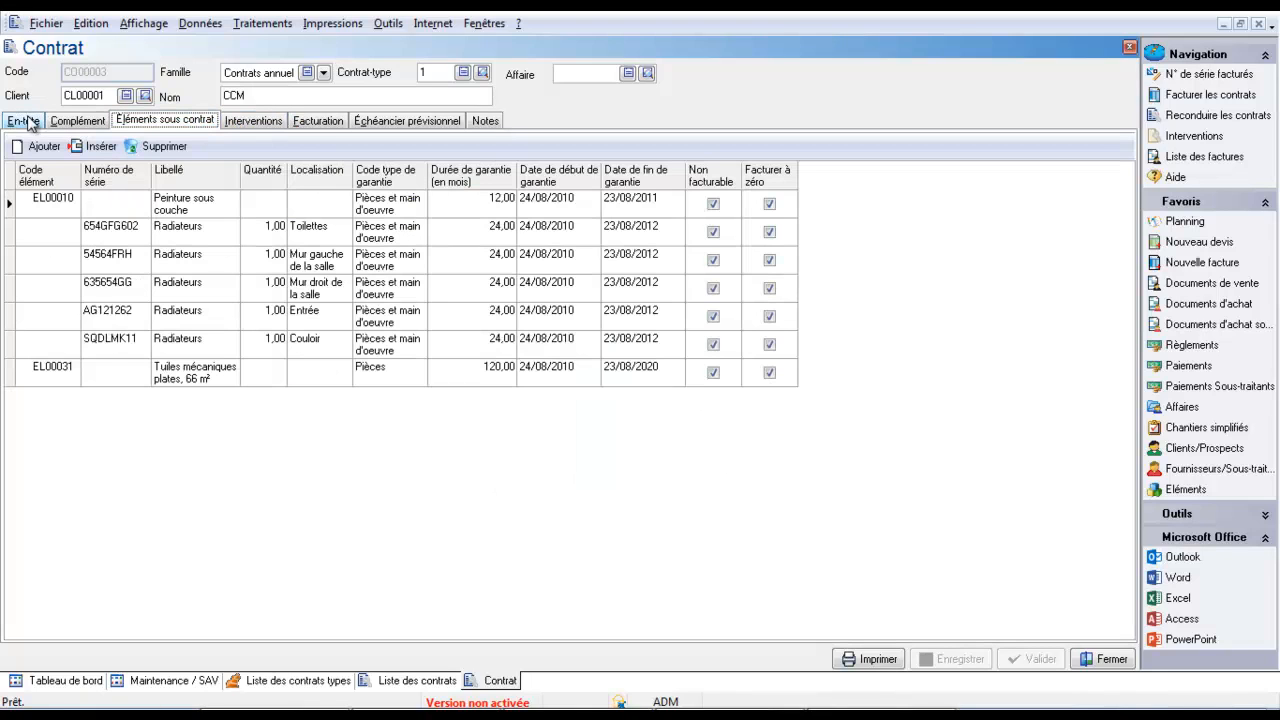
click(62, 124)
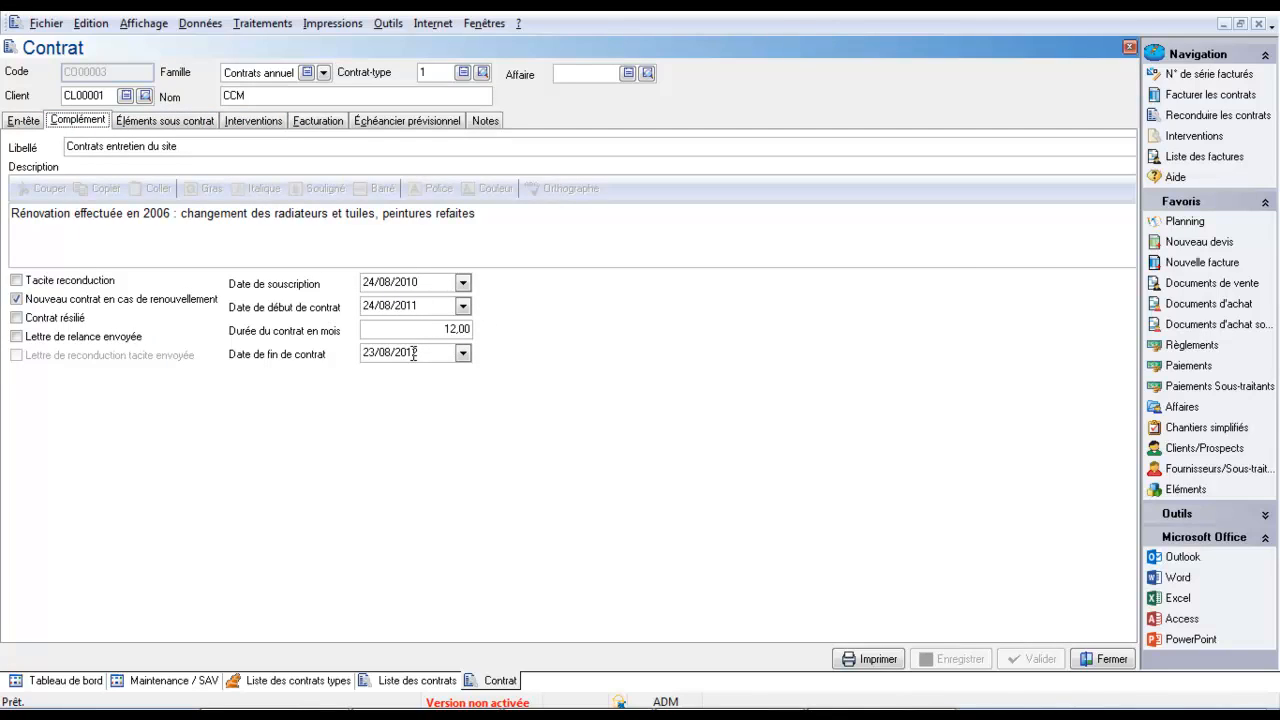
click(1186, 117)
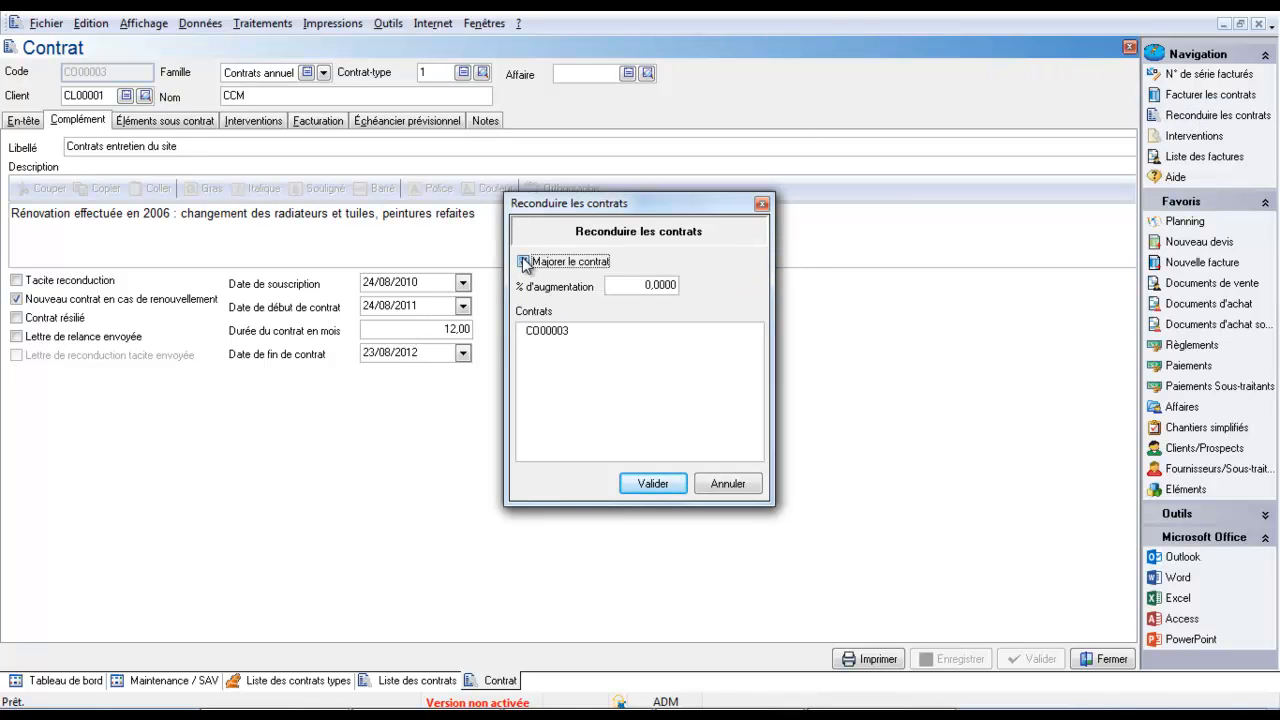
click(654, 483)
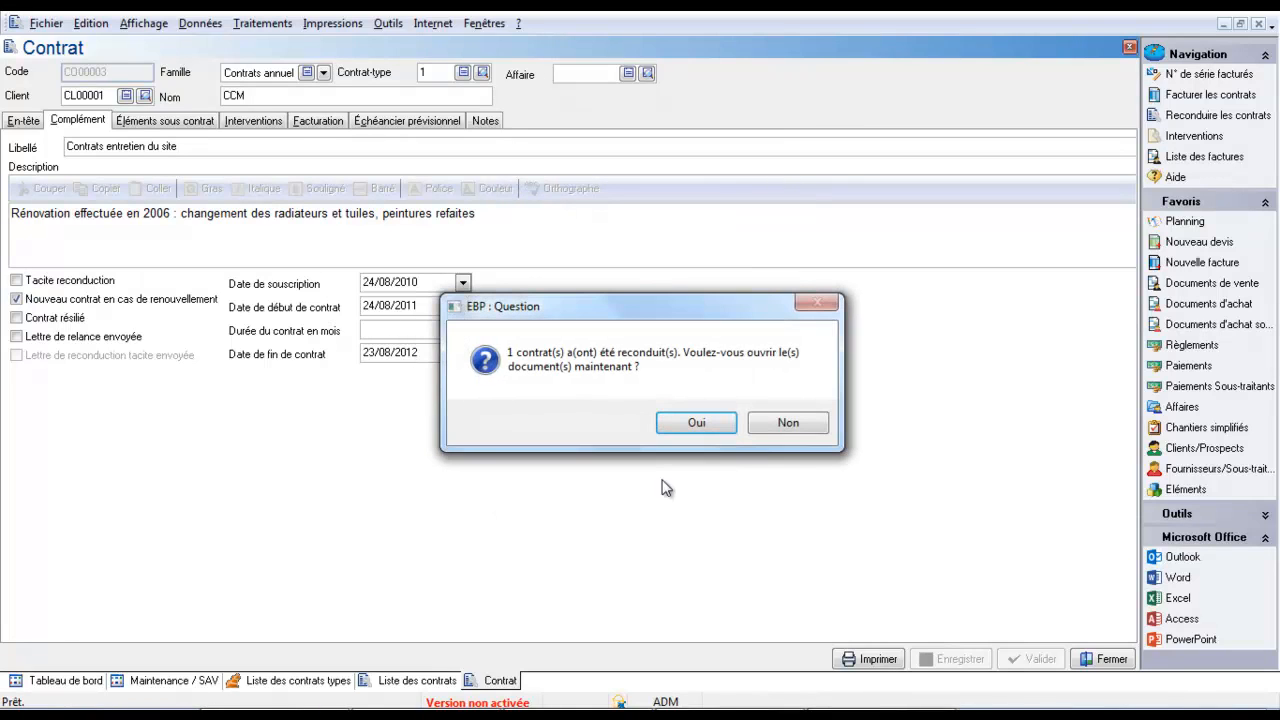
Open the newly renewed contract, check its label and start and end dates, and close both contract records
click(715, 424)
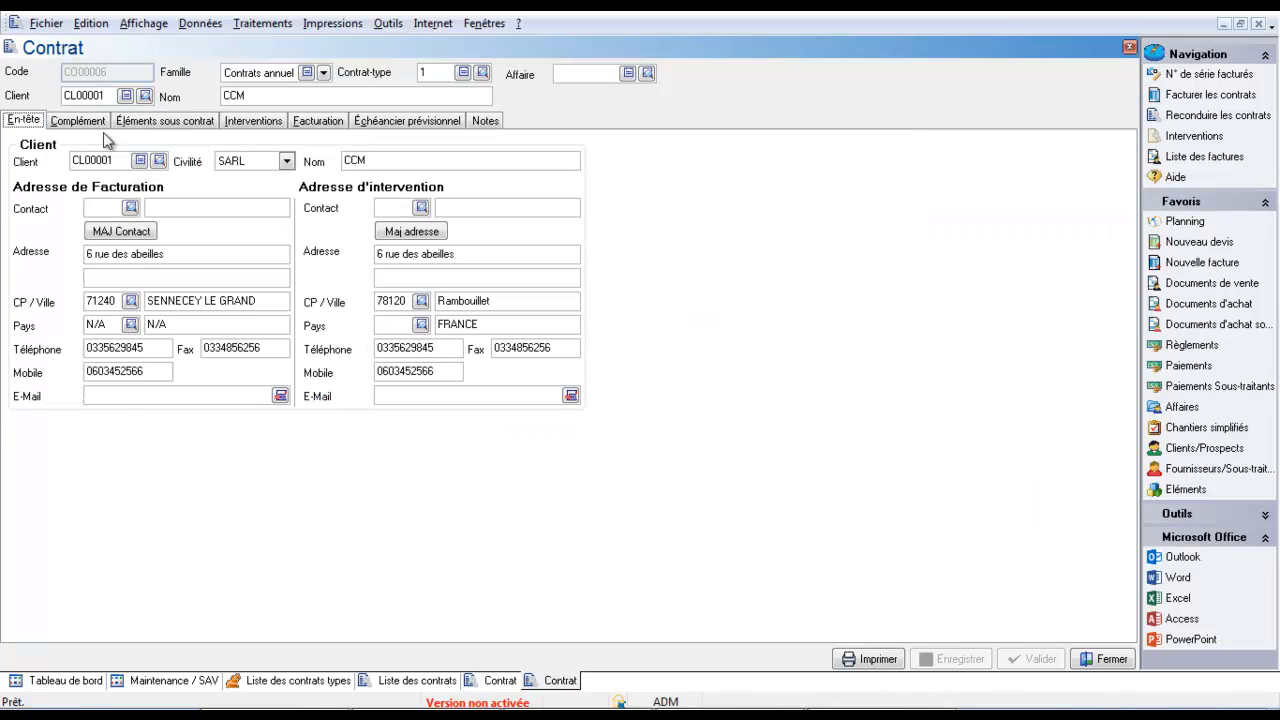
click(80, 122)
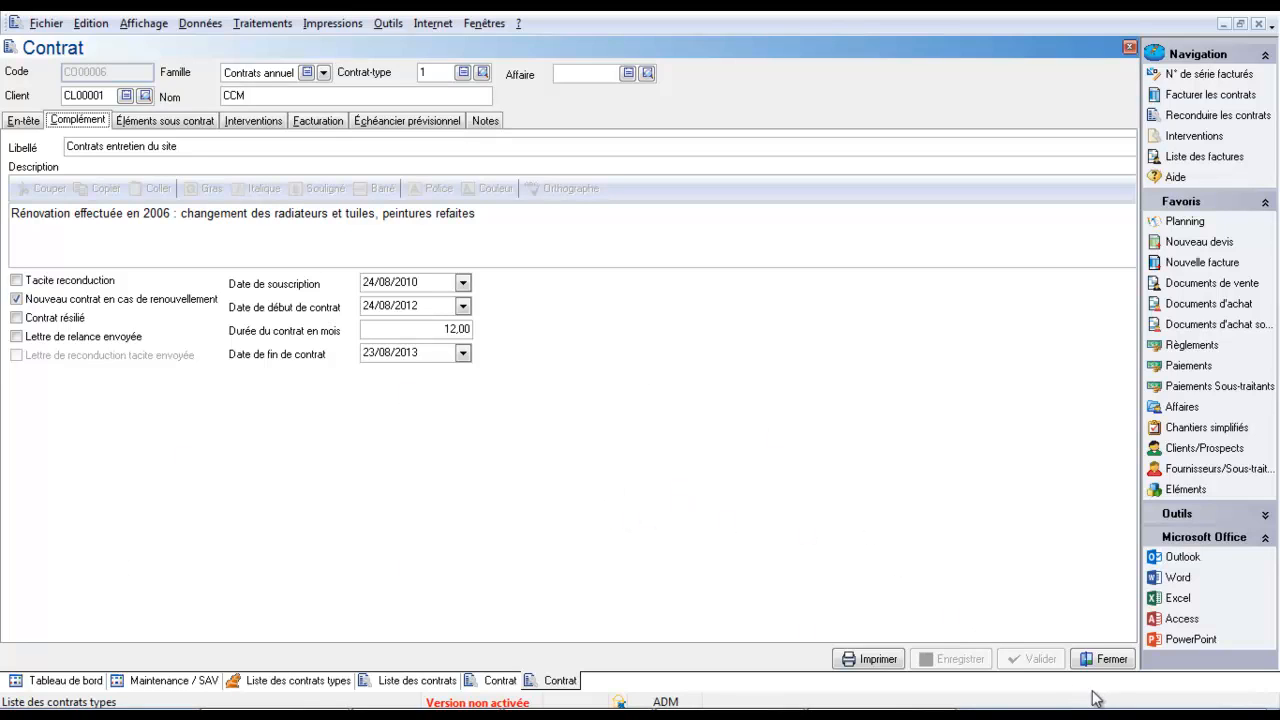
click(1105, 662)
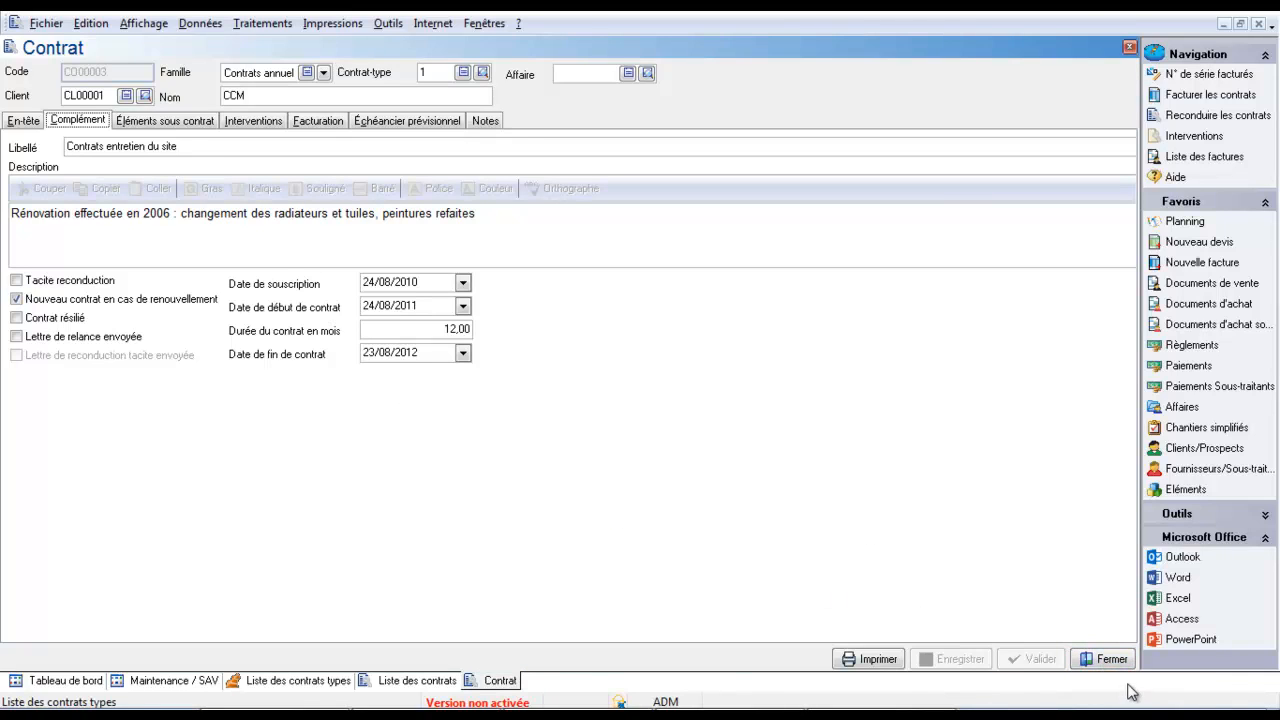
click(1110, 662)
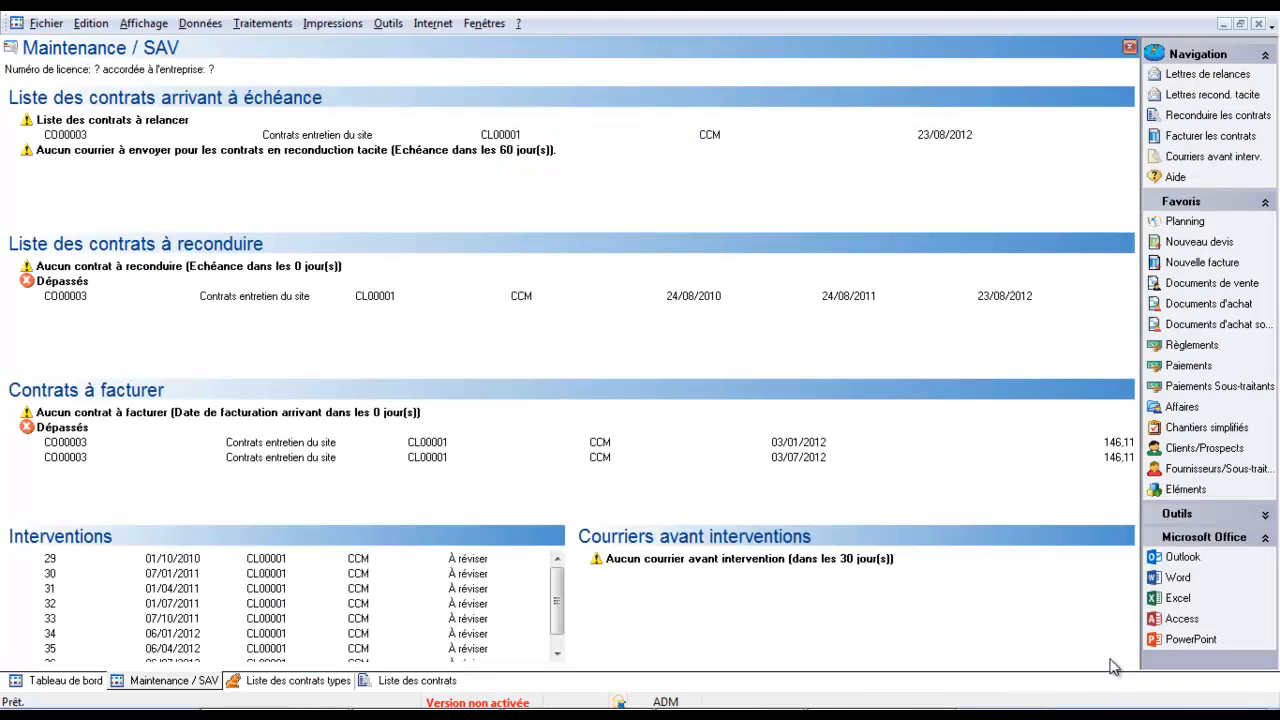